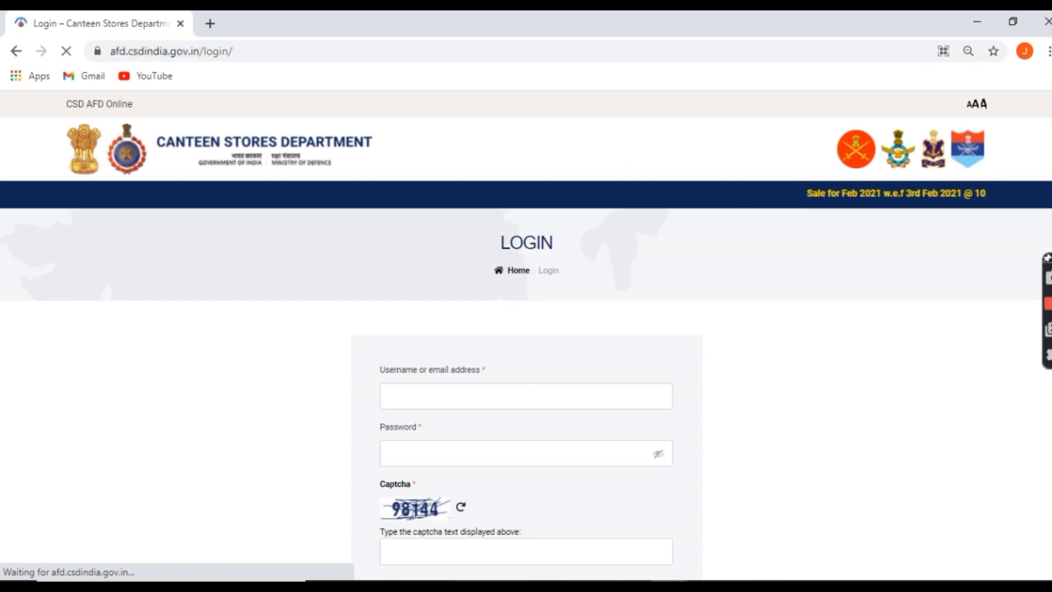
Log in to the CSD AFD portal with the account username, password and captcha.
scroll(526, 329, down, 4)
scroll(526, 329, up, 2)
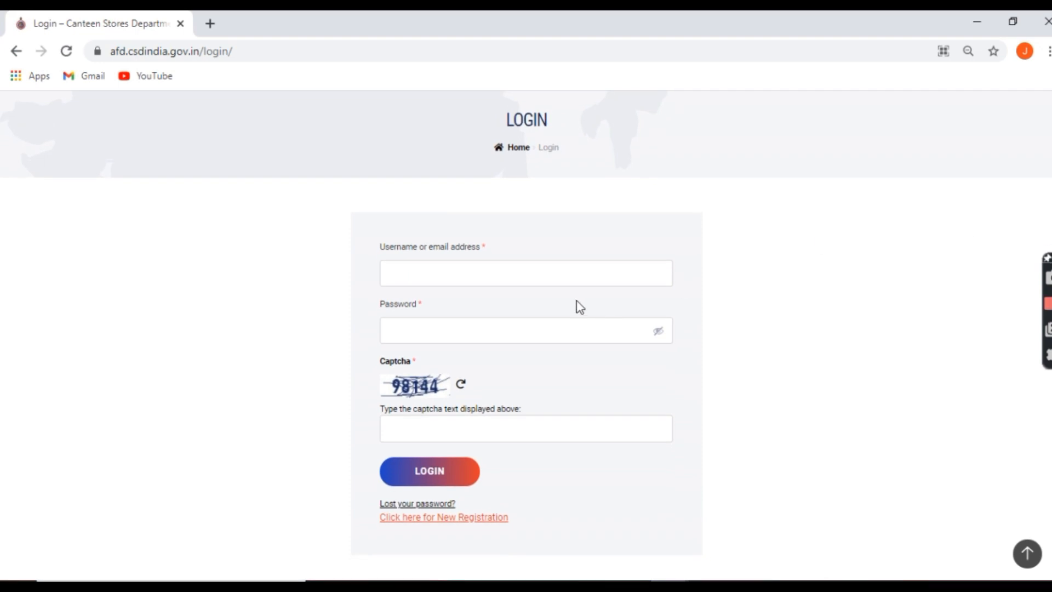
click(470, 276)
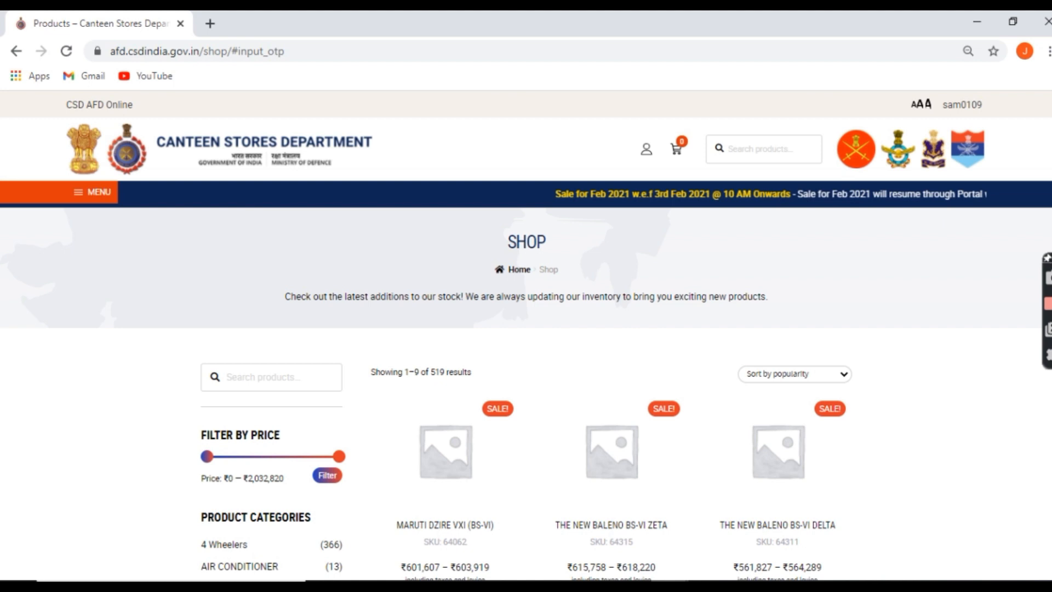
Open the 4 Wheelers product category and sort its products by price from low to high.
scroll(776, 389, down, 2)
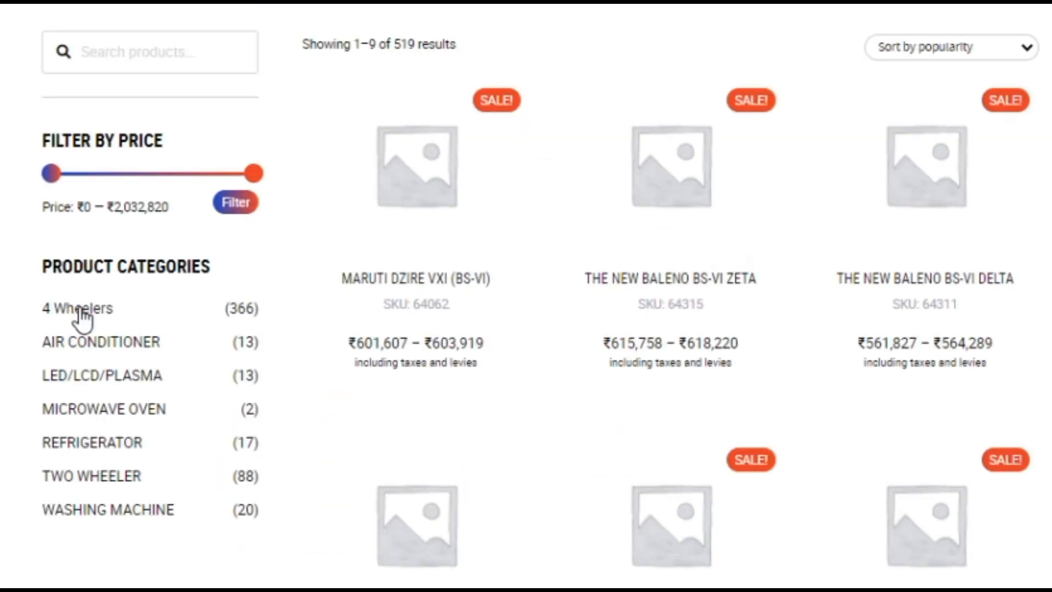
click(81, 309)
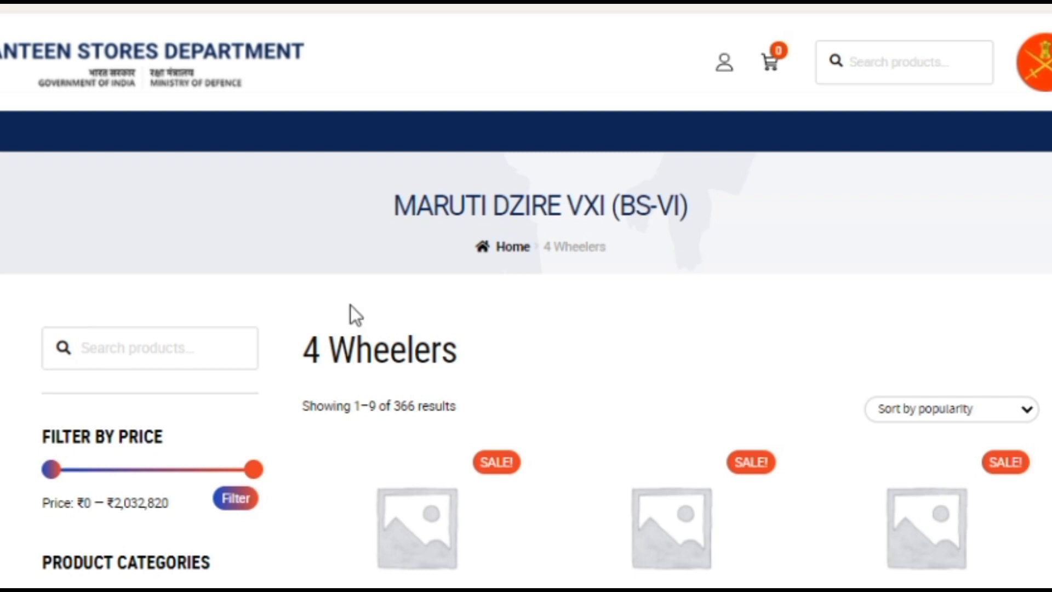
scroll(526, 296, down, 5)
click(984, 26)
click(999, 89)
scroll(526, 296, down, 3)
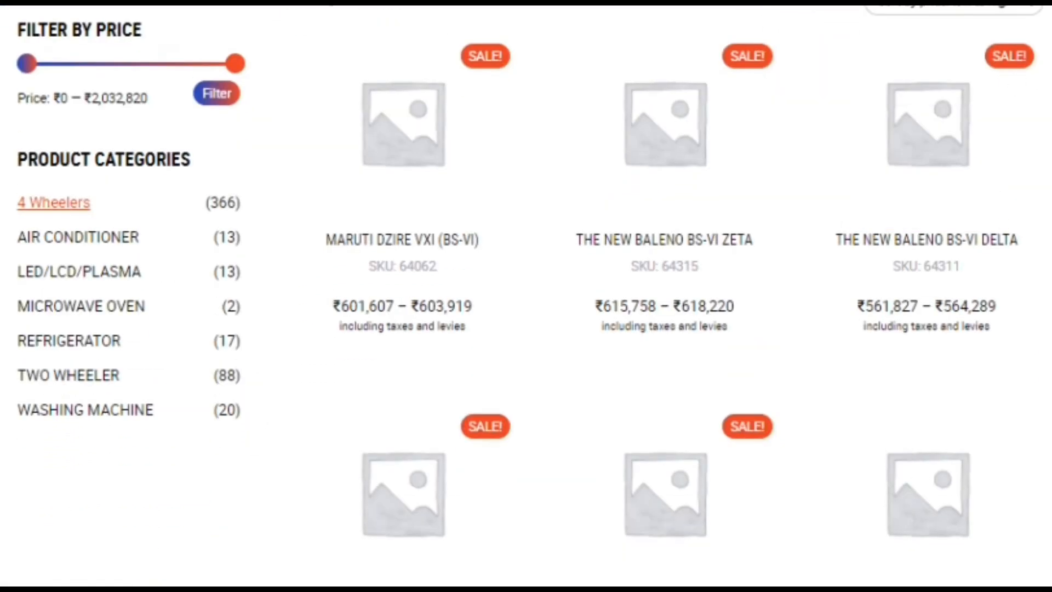
scroll(526, 296, down, 9)
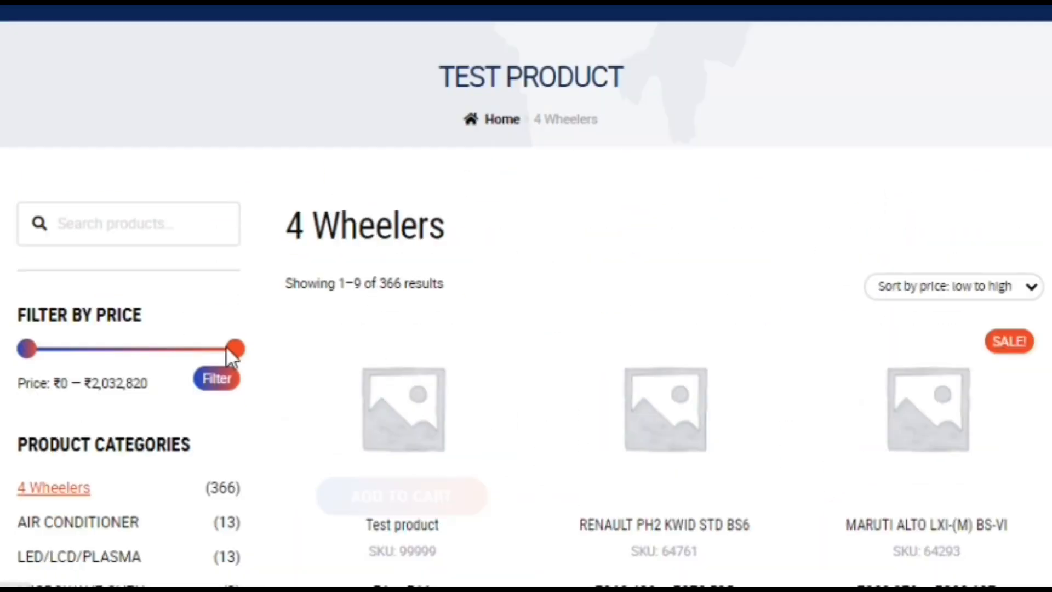
Filter the four-wheelers to the price range ₹206,410 to ₹503,730 and look through the matching models.
drag(227, 344, 30, 349)
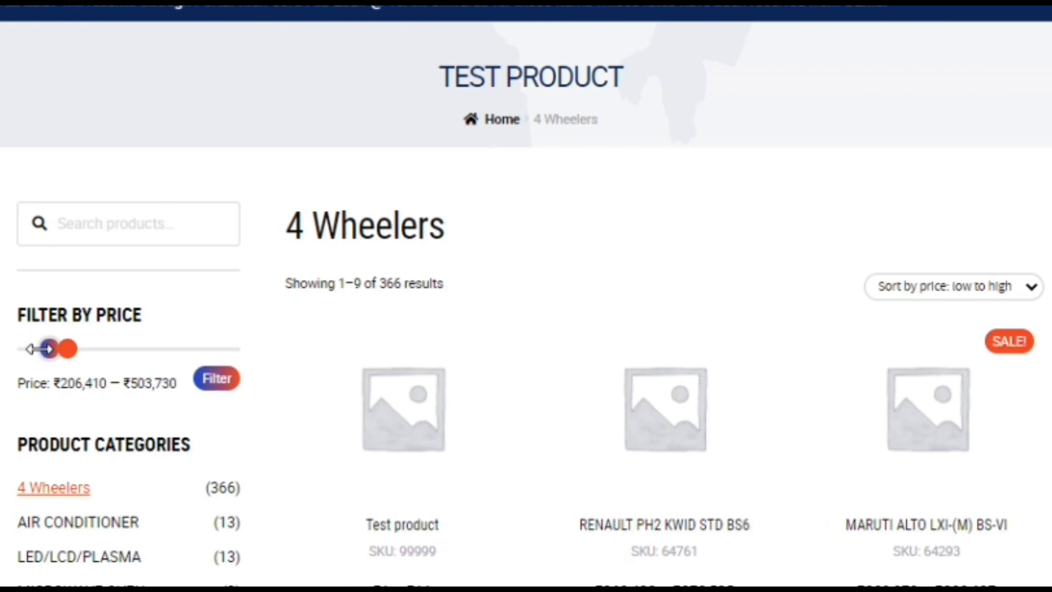
click(230, 384)
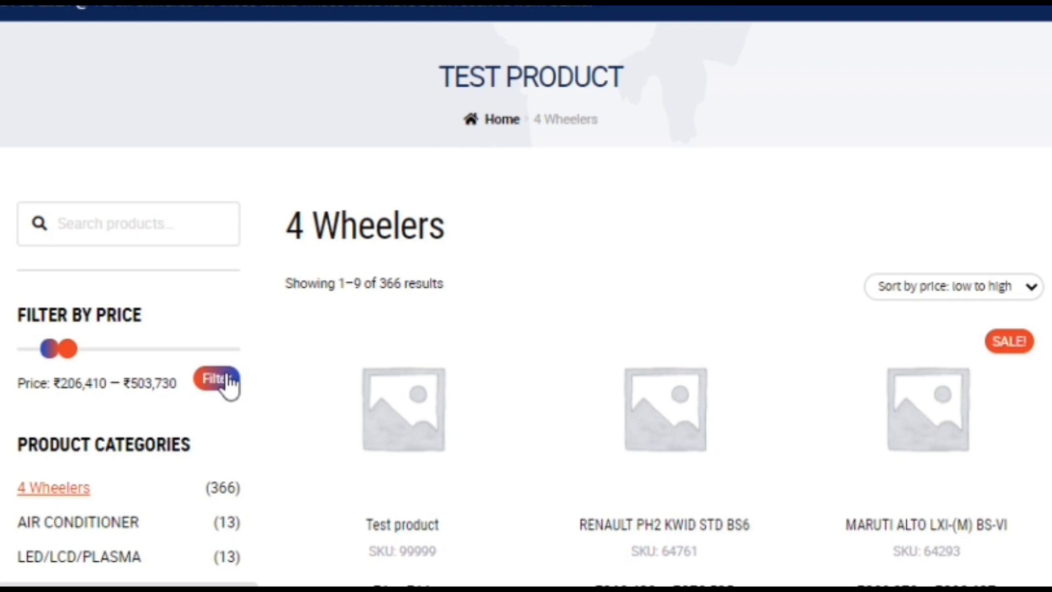
scroll(526, 296, down, 3)
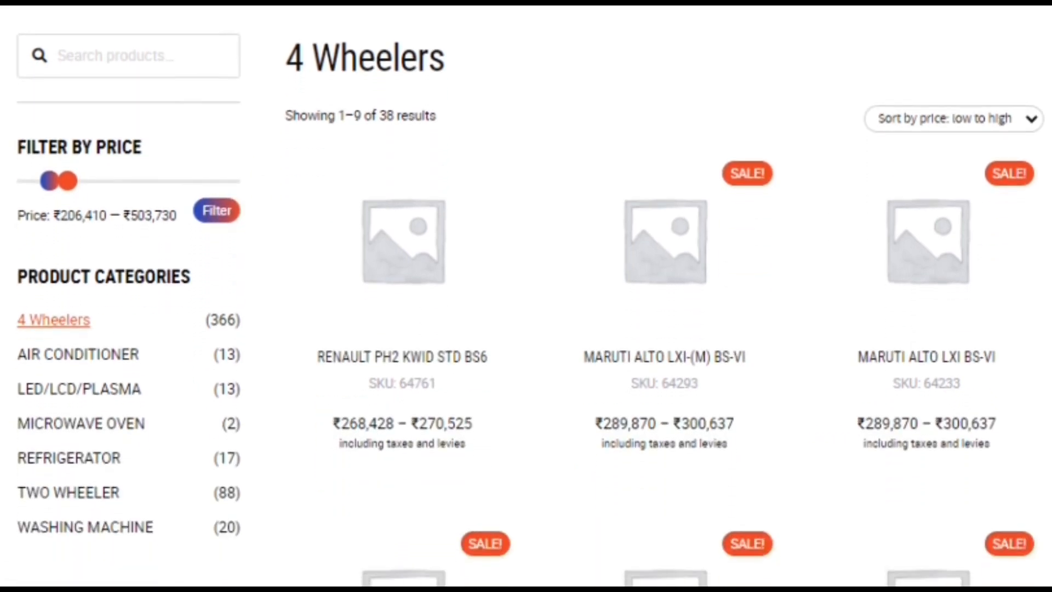
scroll(526, 296, down, 3)
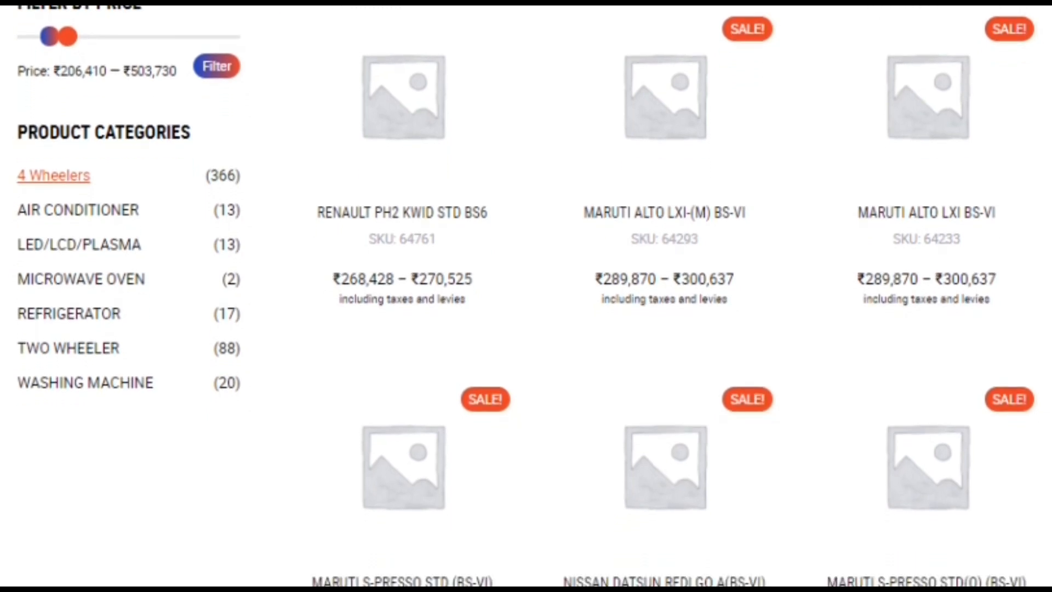
scroll(527, 296, down, 3)
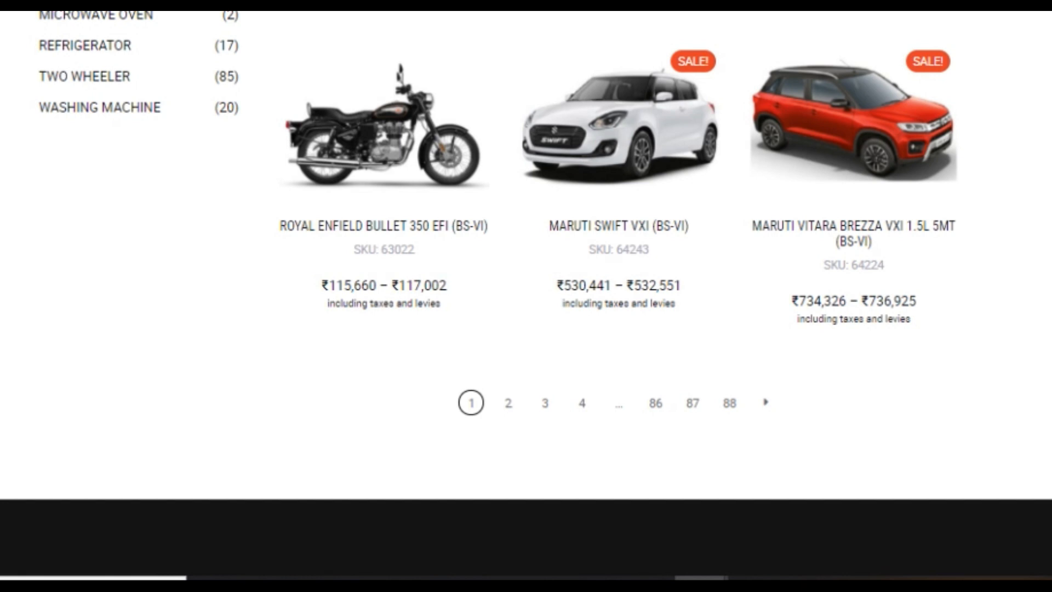
Choose the Maruti Vitara Brezza VXI 1.5L 5MT (BS-VI) for purchase, in Premium Silver with the Assam price zone.
mouse_move(869, 222)
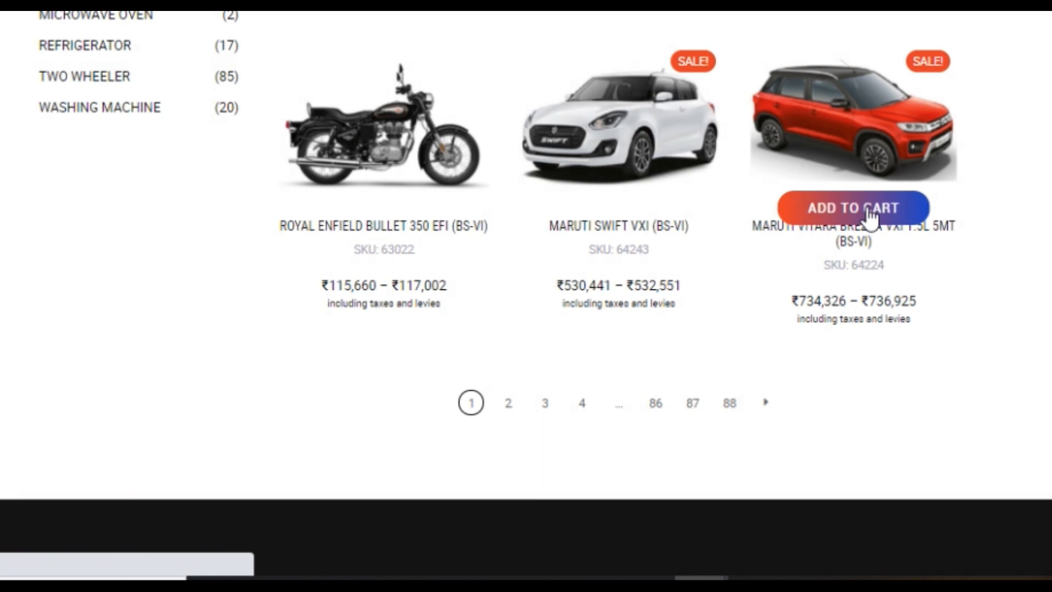
click(871, 211)
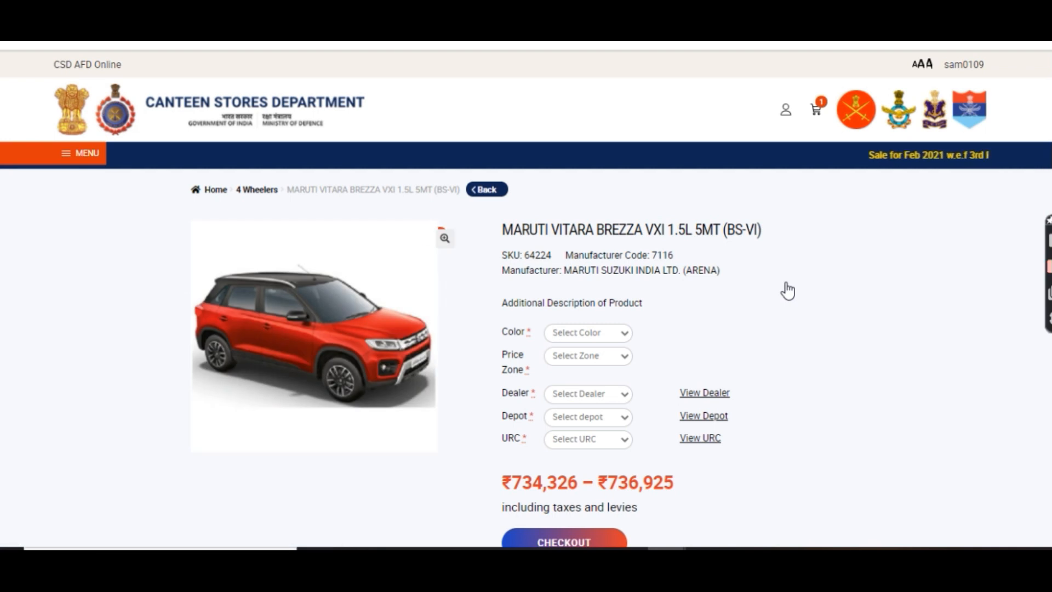
click(588, 332)
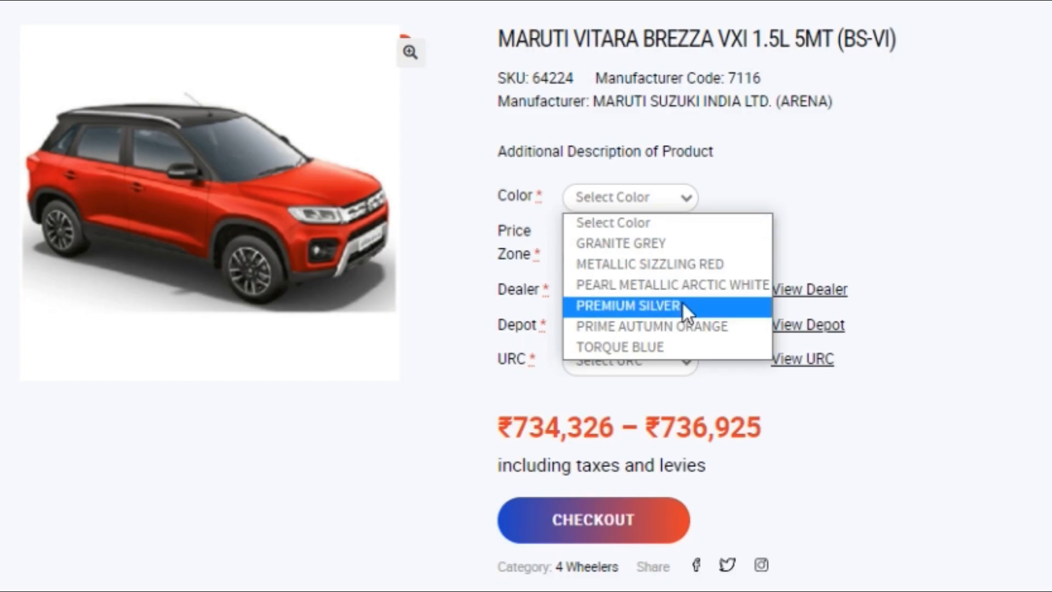
click(622, 404)
click(624, 355)
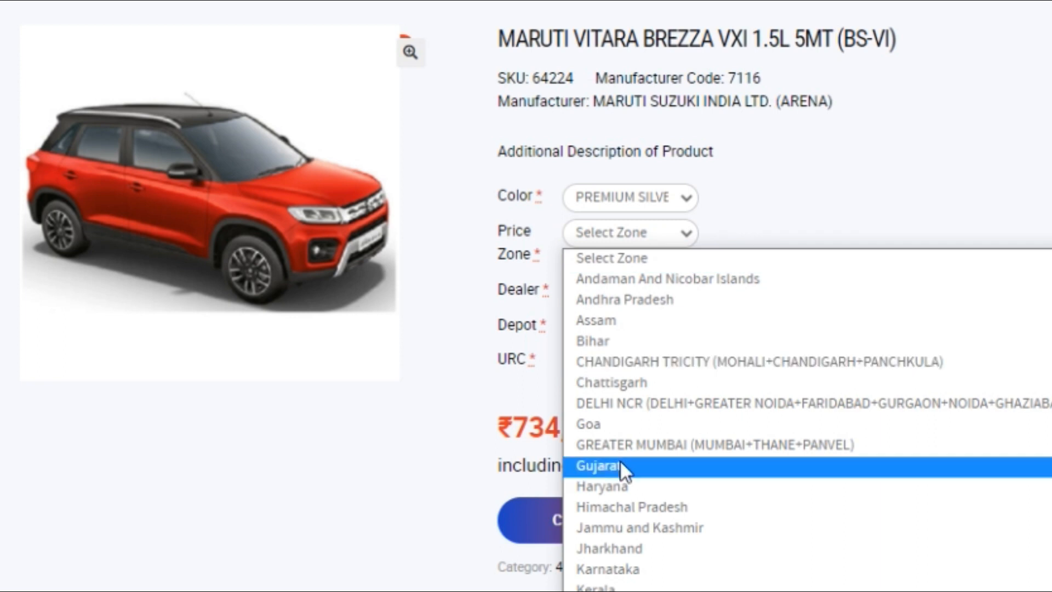
click(638, 322)
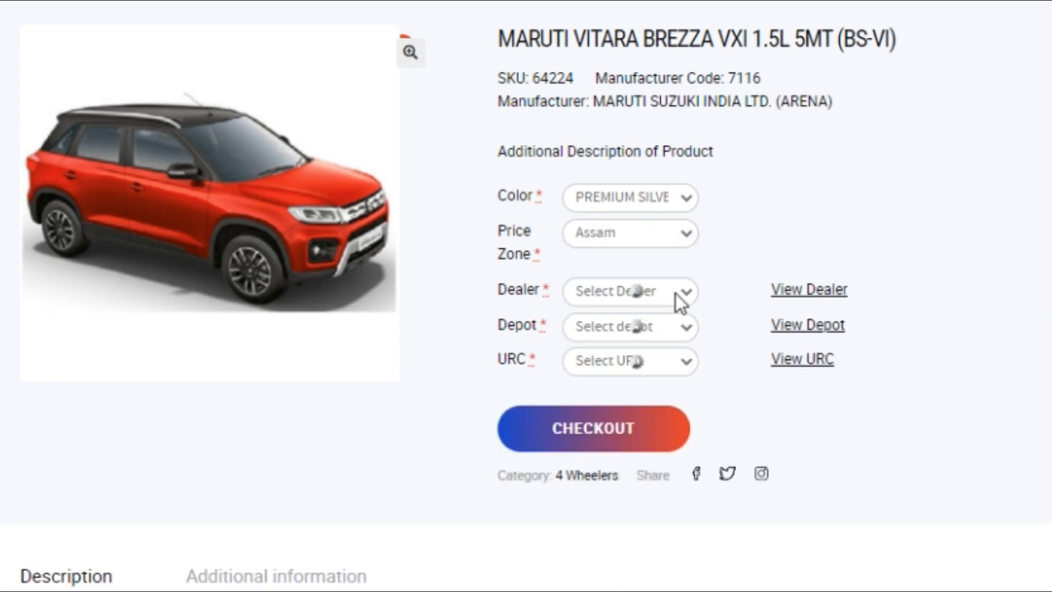
Set the dealer to Poddar Car World, the depot to Narangi and the URC to Station Canteen Narangi.
click(679, 297)
click(677, 394)
click(658, 328)
click(642, 365)
click(689, 362)
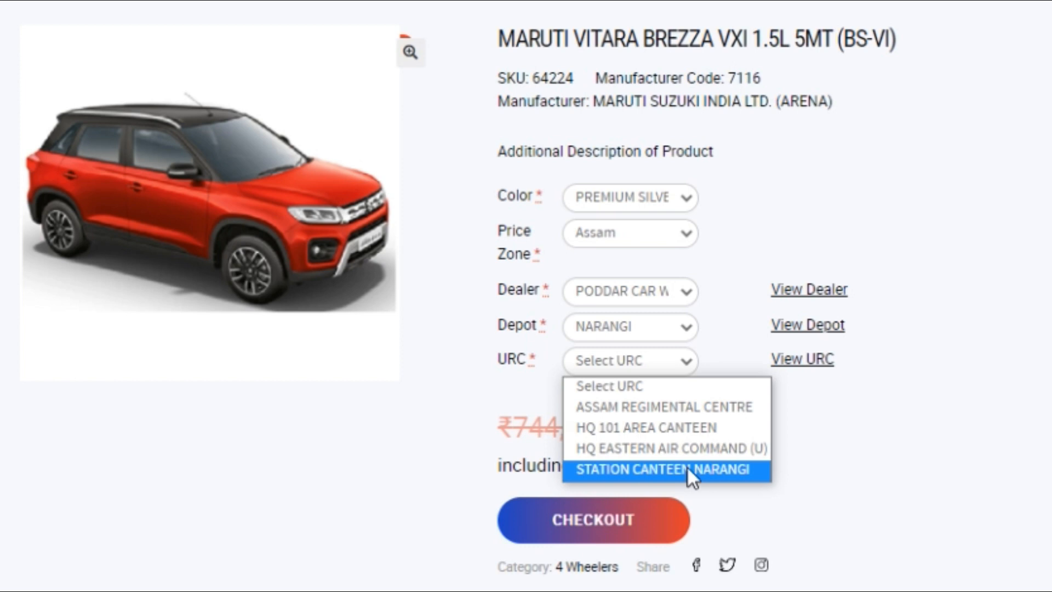
click(690, 464)
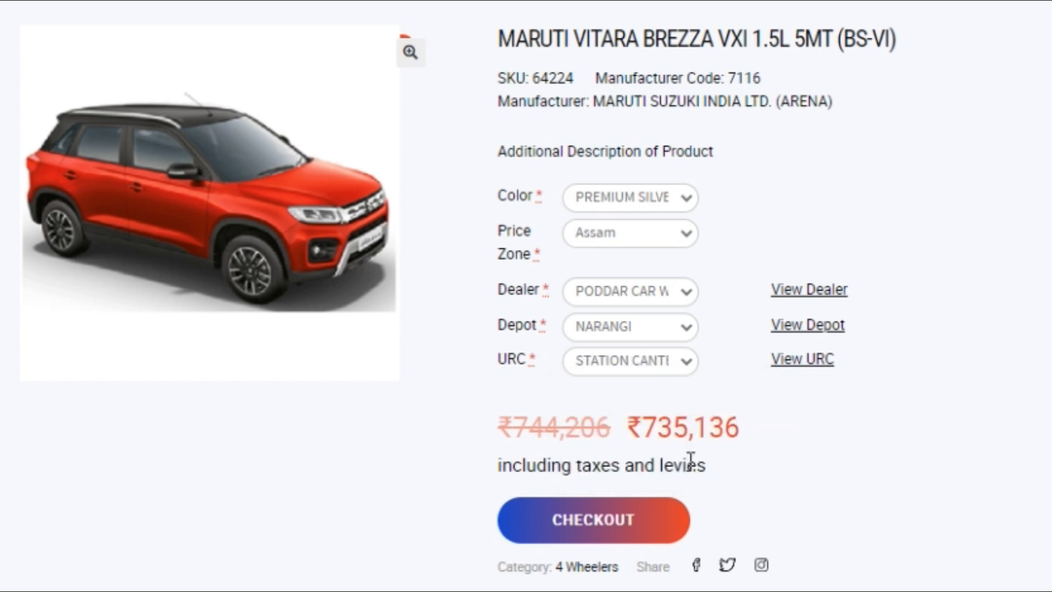
View the selected dealer's details, checking the contact person's name and phone, and close them.
click(803, 289)
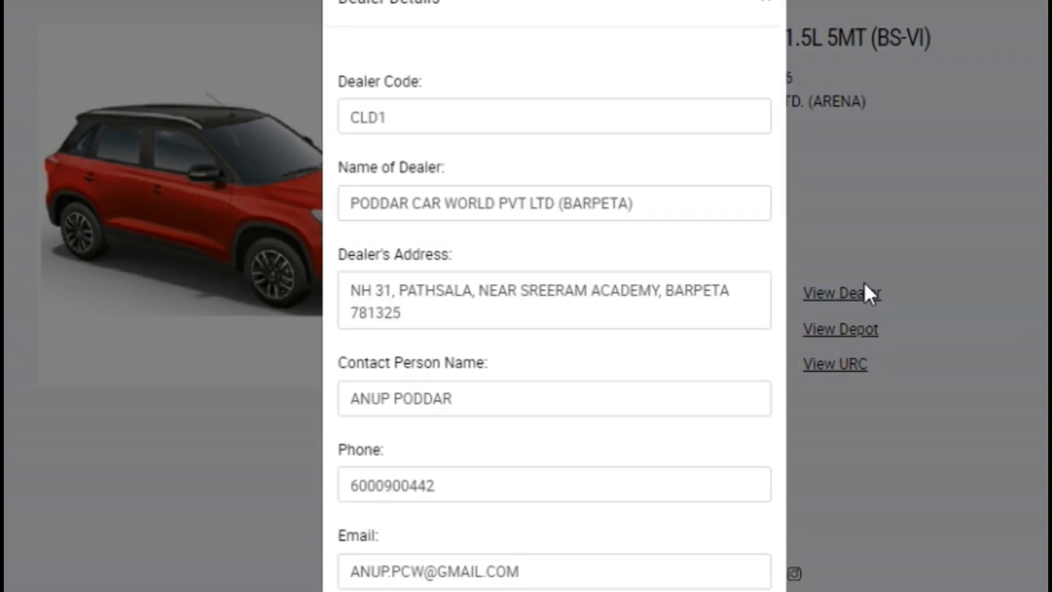
drag(467, 398, 354, 398)
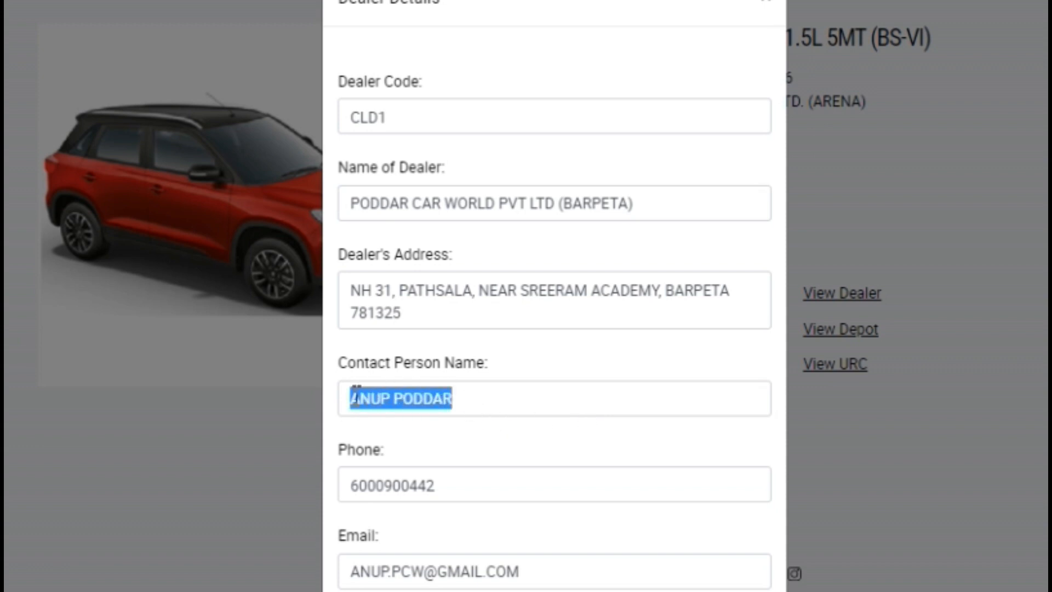
drag(433, 486, 335, 499)
click(936, 397)
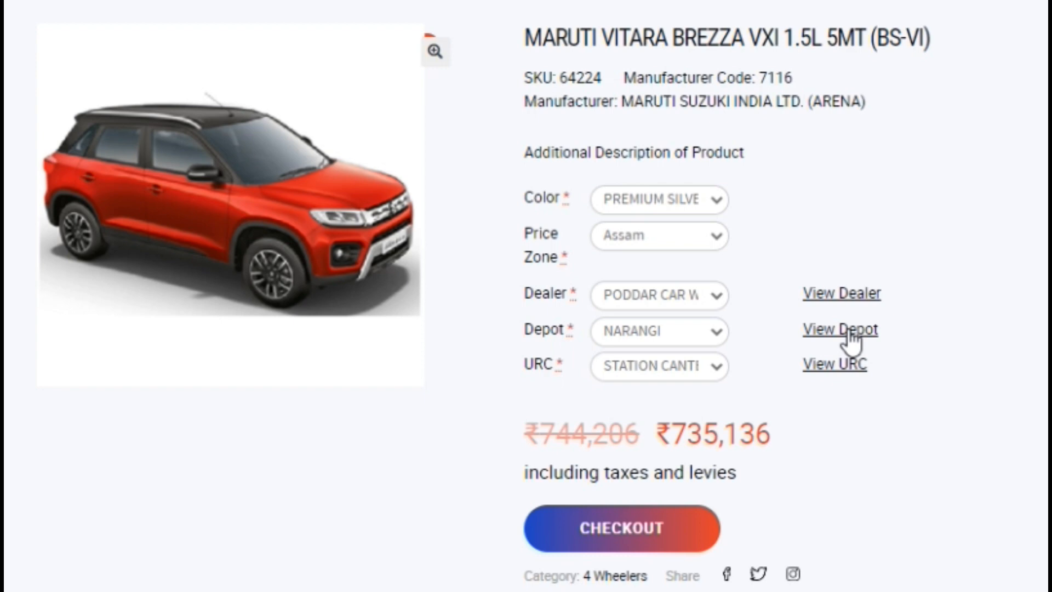
View the selected depot's details and the URC's details, including the contact e-mail.
click(851, 339)
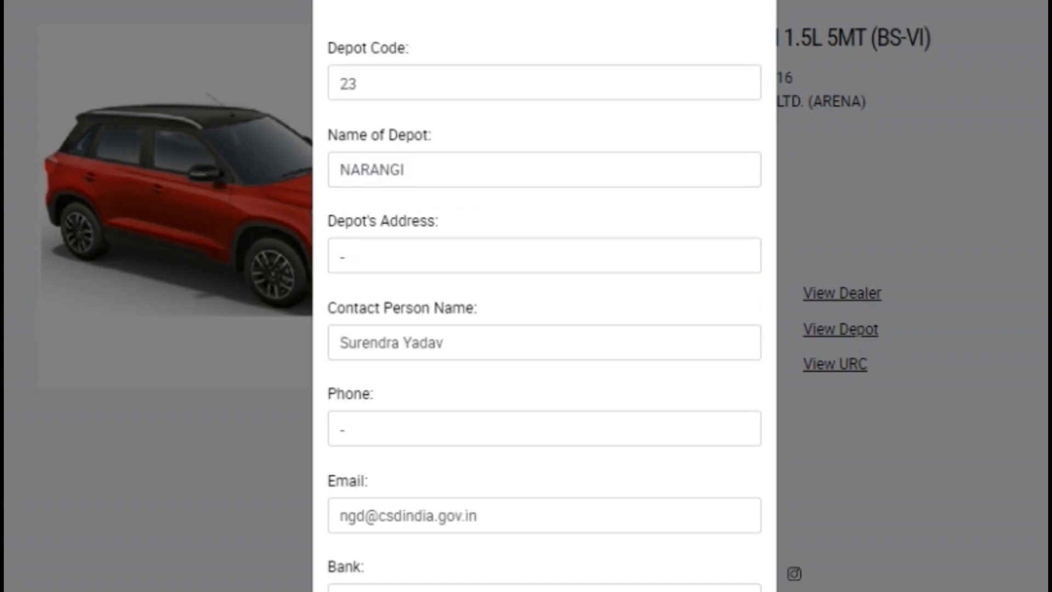
scroll(545, 307, down, 3)
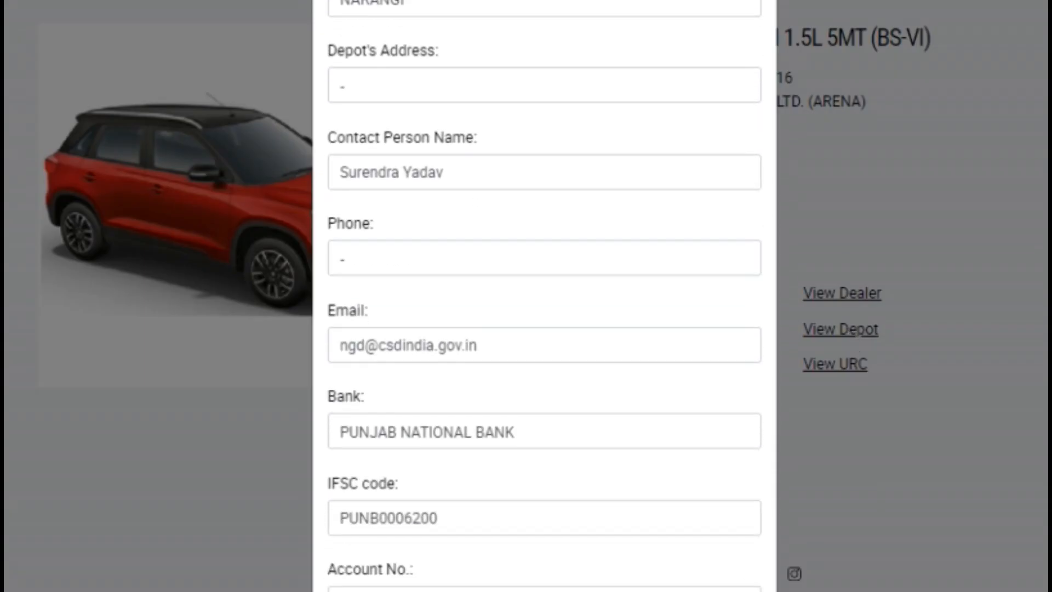
key(Escape)
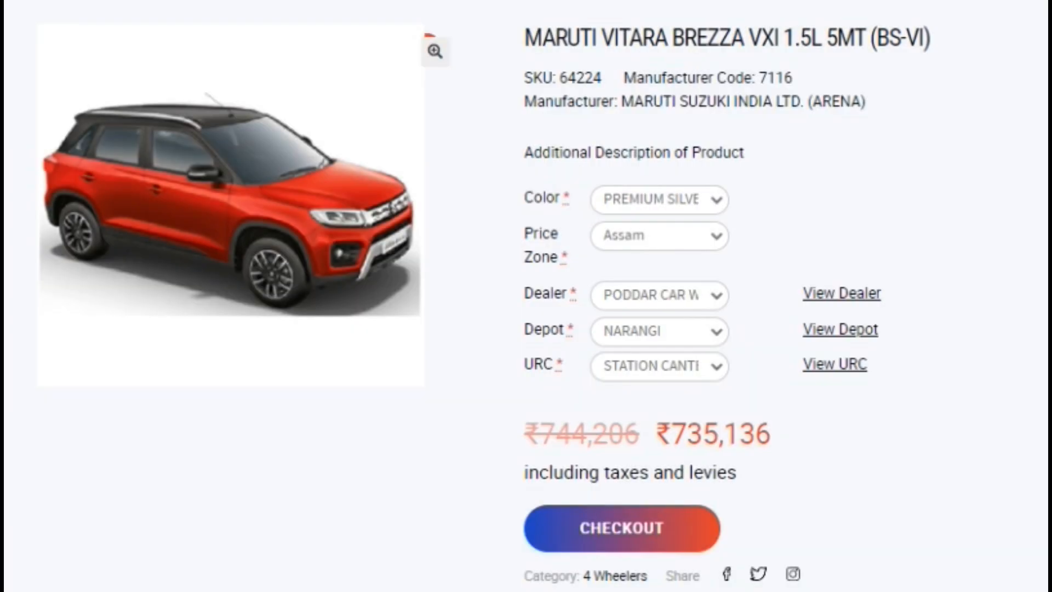
click(844, 365)
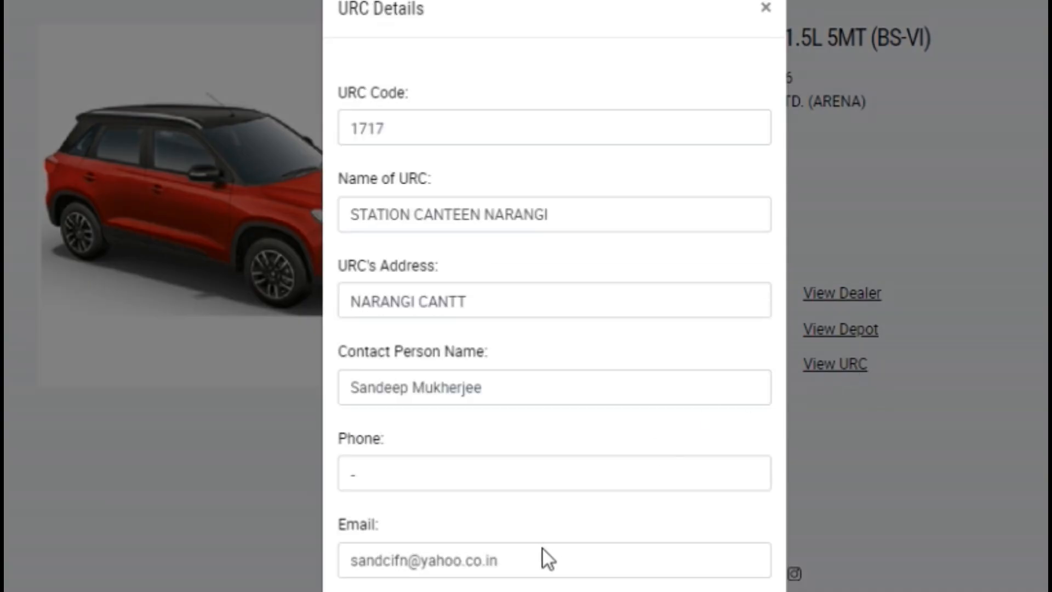
drag(520, 565, 348, 561)
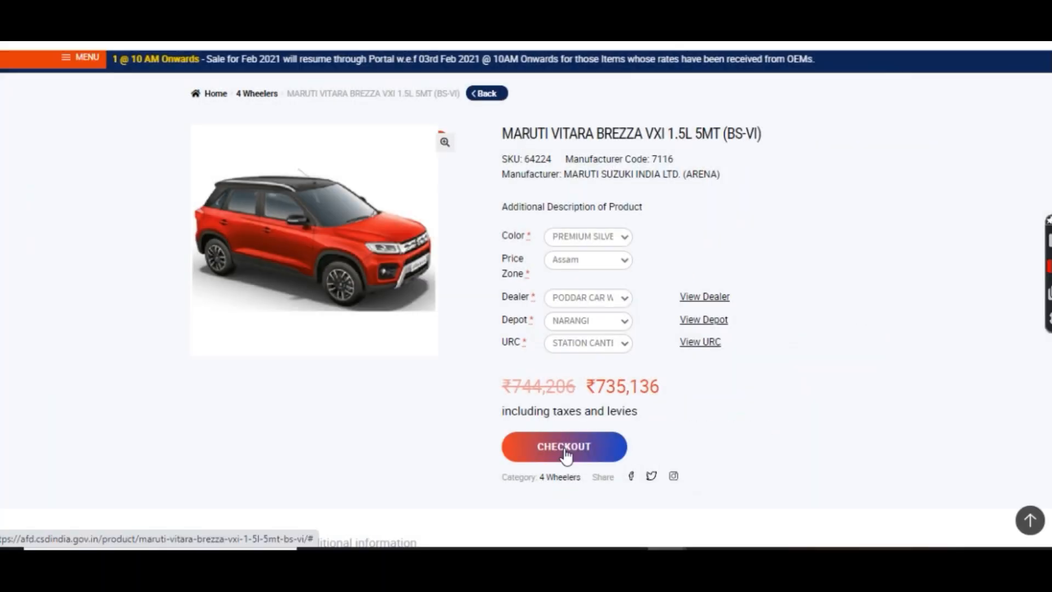
Proceed to checkout for the configured car, reviewing the bank account details for offline payment in the notice.
click(564, 446)
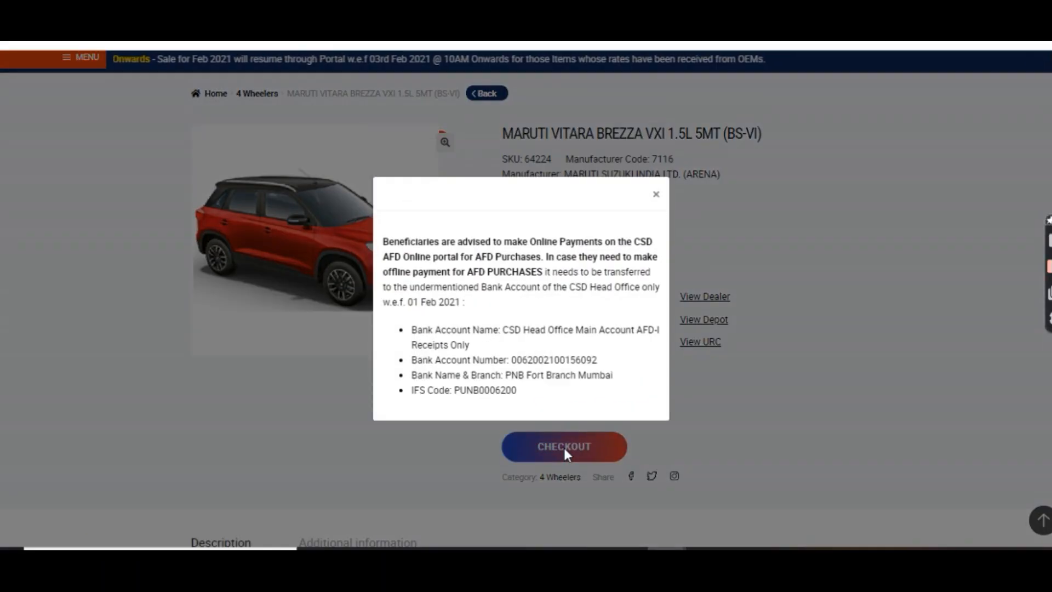
drag(608, 360, 505, 357)
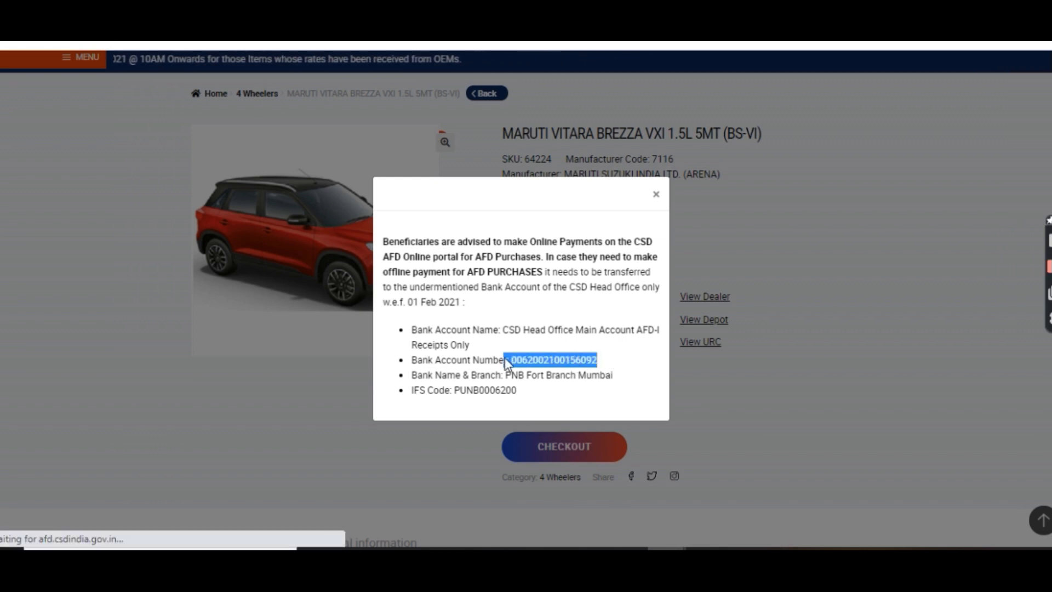
click(794, 375)
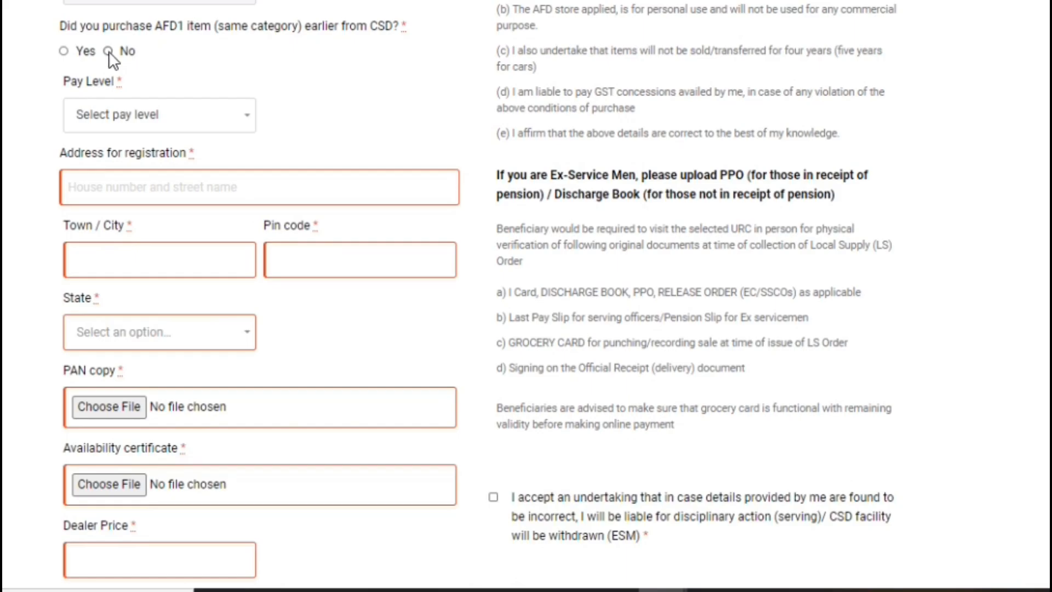
Answer No to the earlier AFD1 purchase question and set the pay level to 5.
click(230, 121)
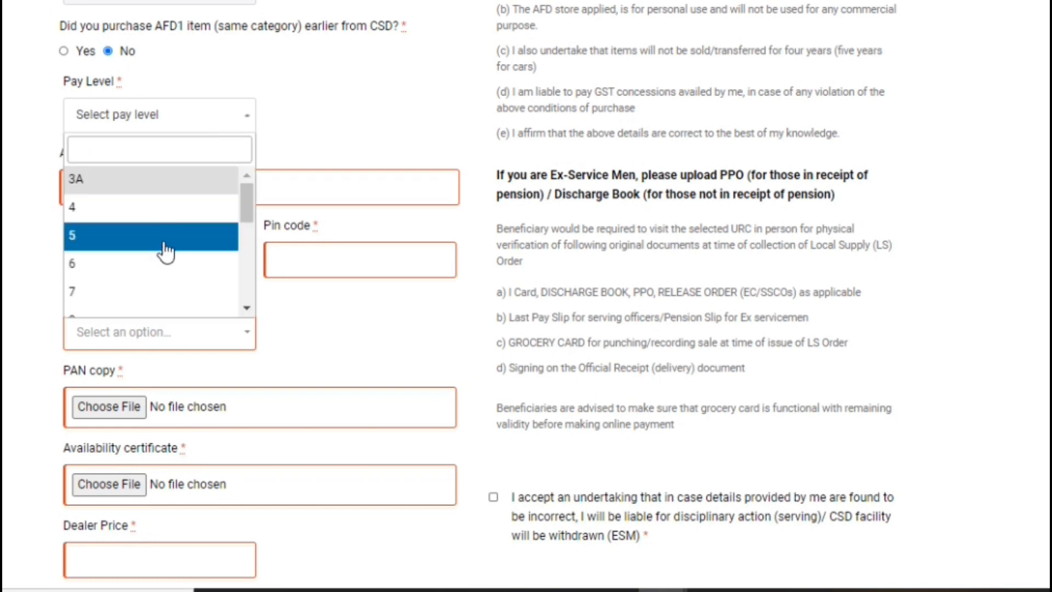
click(165, 255)
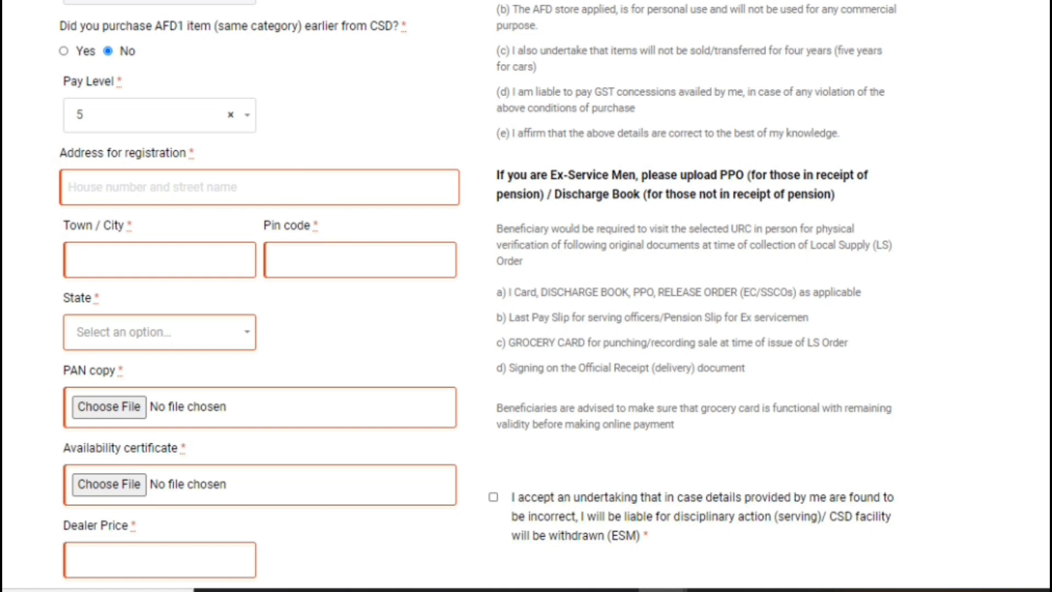
Answer No to having taken a loan and choose Direct Bank Transfer as the mode of payment.
scroll(526, 296, down, 4)
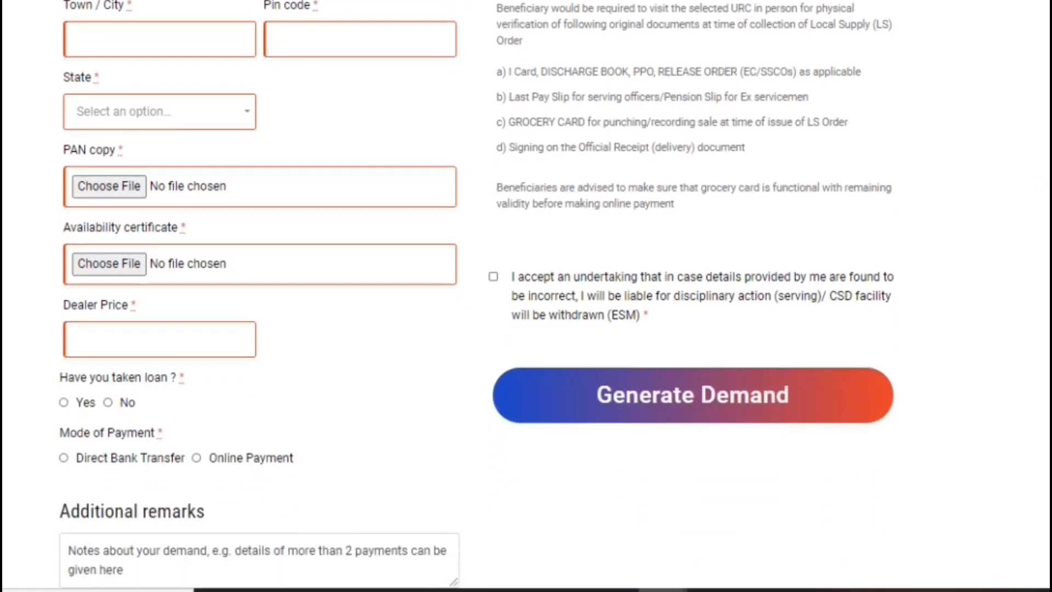
scroll(526, 296, down, 2)
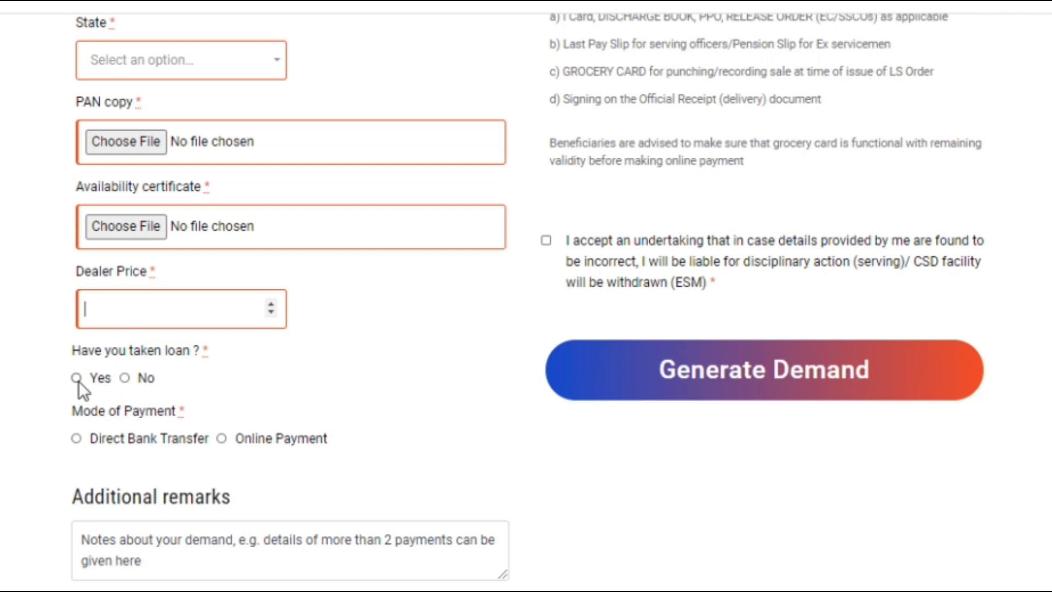
click(125, 378)
click(77, 439)
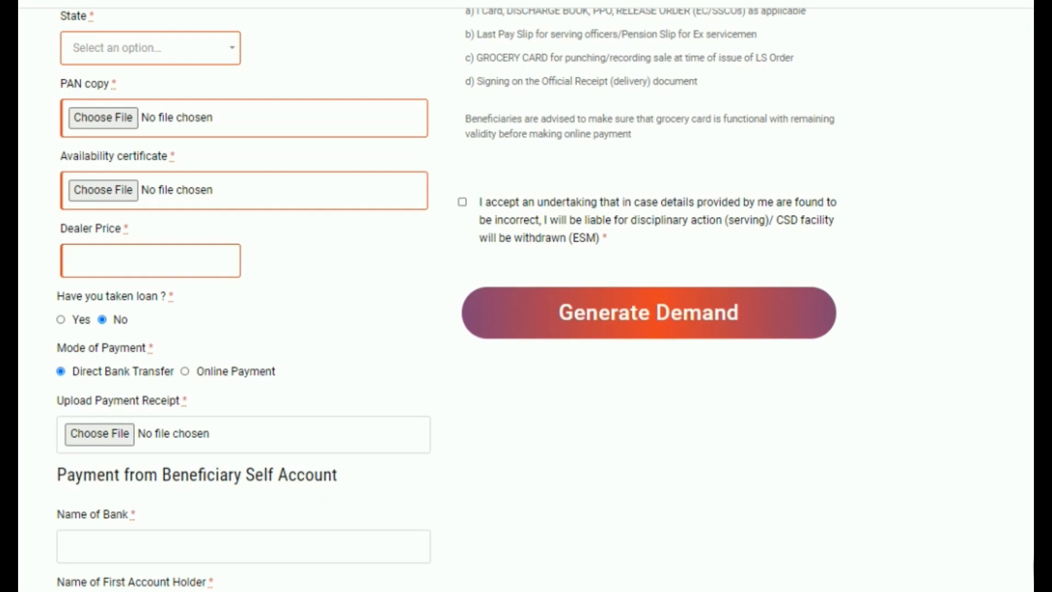
scroll(526, 296, down, 3)
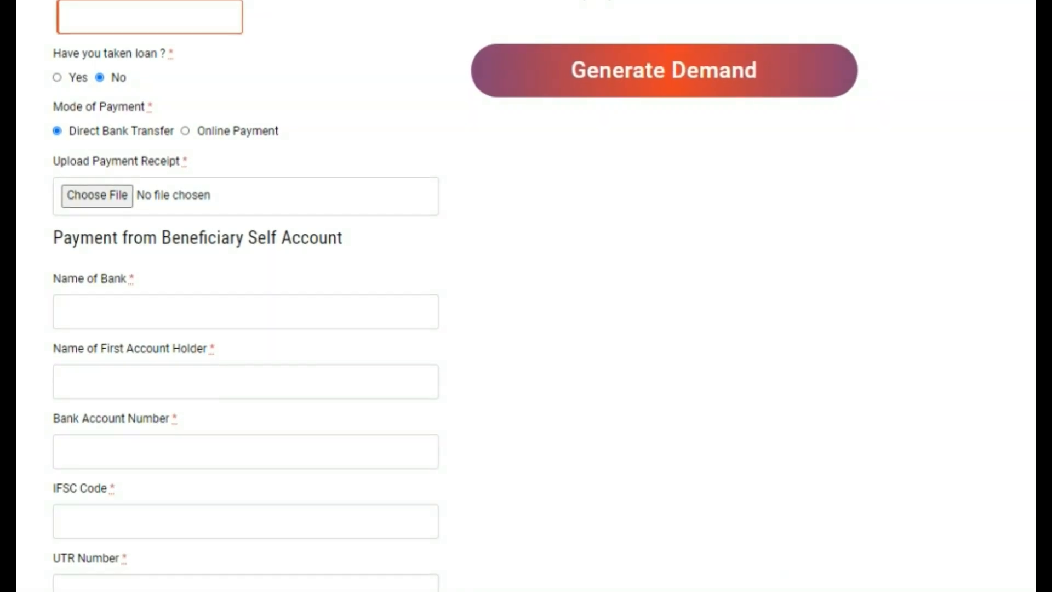
Review the required self-account payment fields and the additional remarks box for details of more than two payments.
scroll(526, 296, down, 2)
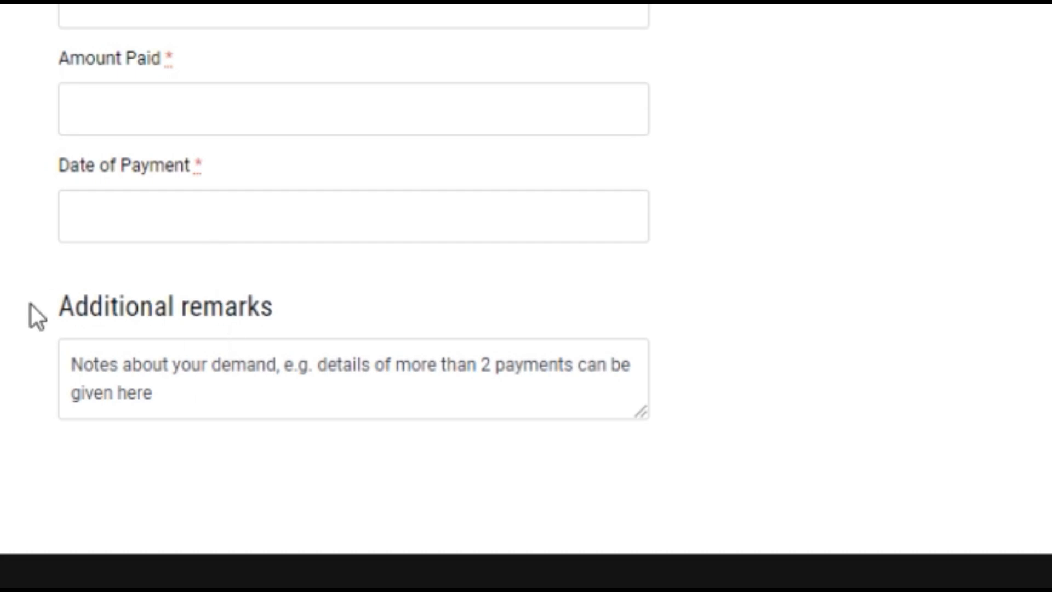
drag(53, 304, 288, 303)
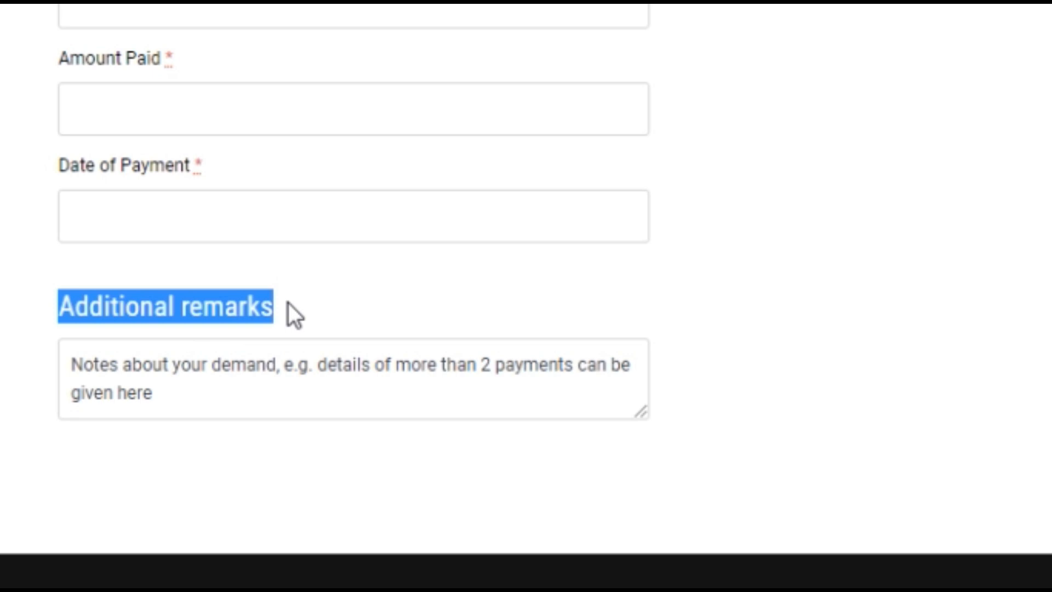
click(71, 367)
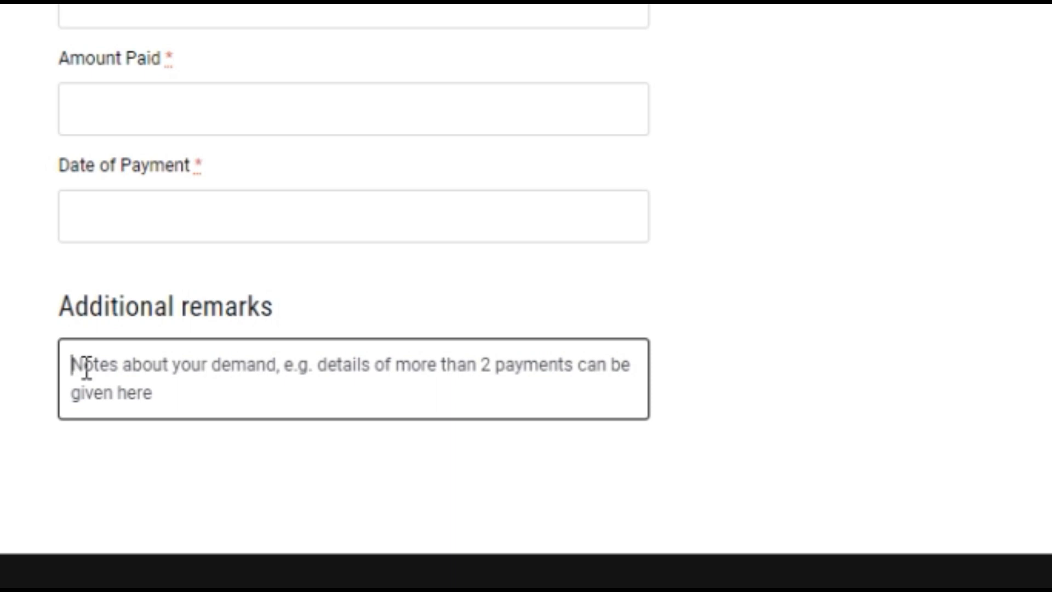
click(406, 290)
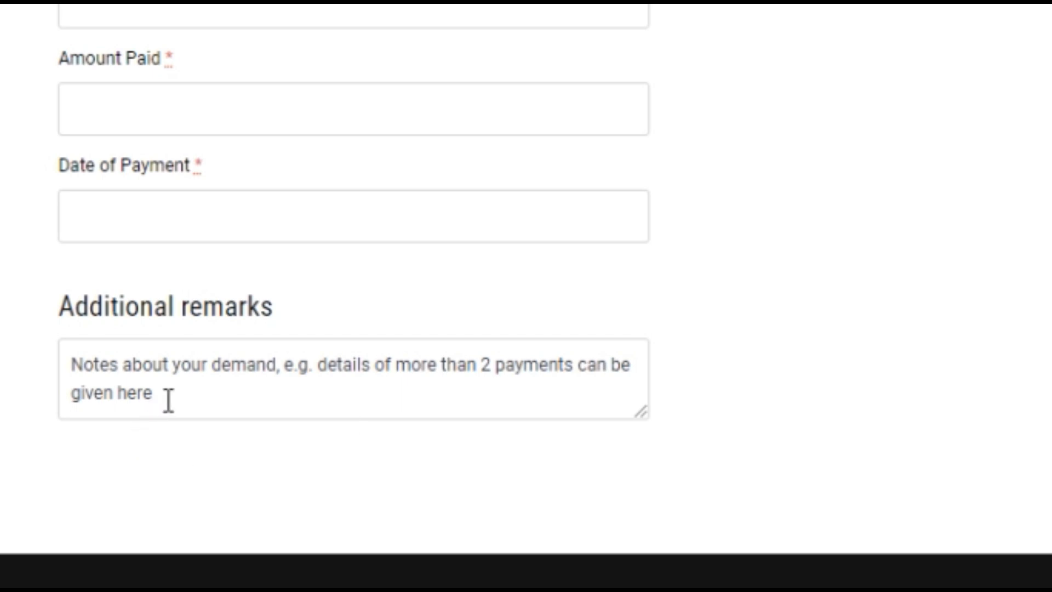
scroll(599, 357, down, 2)
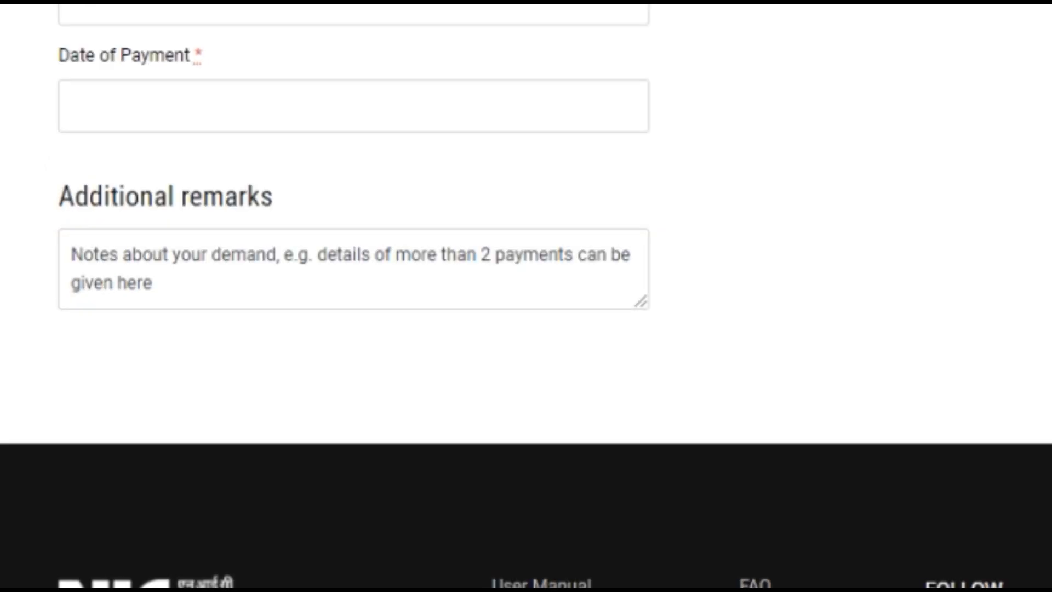
scroll(526, 296, down, 1)
Change the loan question's answer to Yes and start filling in the loan amount.
scroll(526, 296, up, 10)
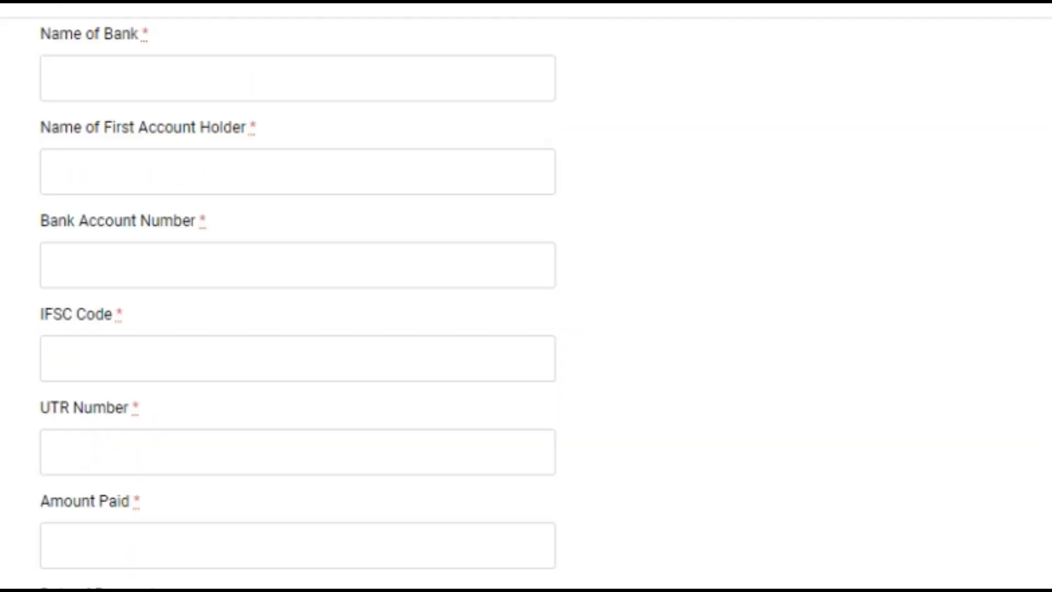
scroll(527, 296, up, 5)
scroll(526, 296, up, 2)
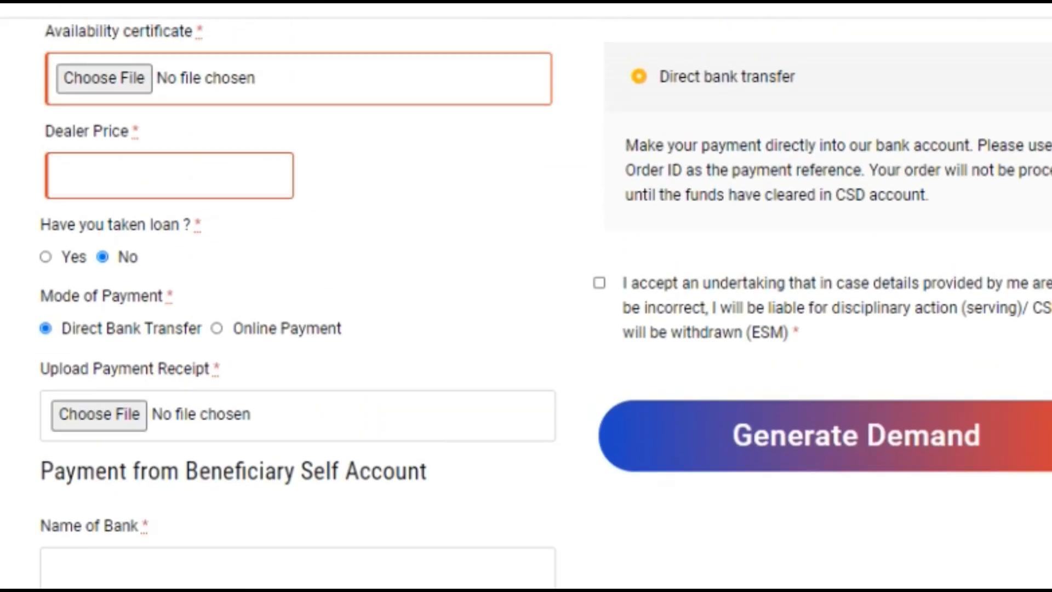
click(44, 258)
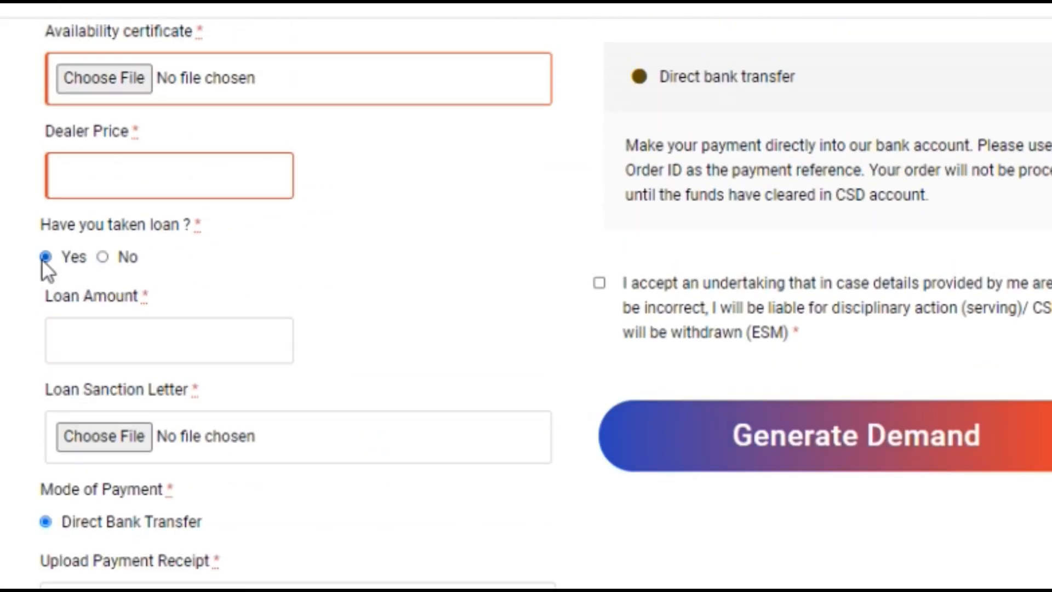
click(141, 348)
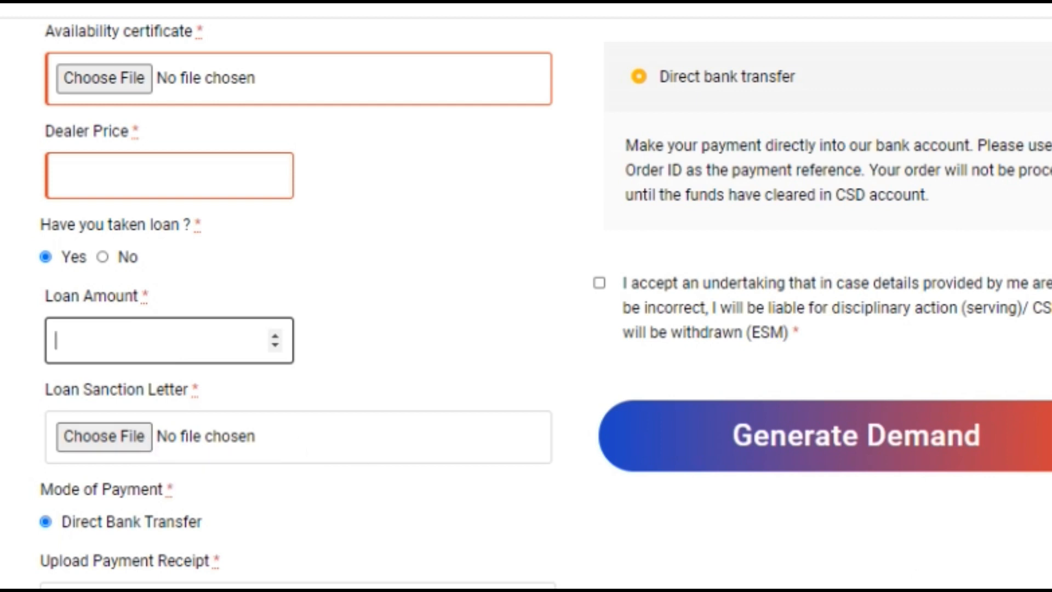
Examine the self and loan payment receipt uploads, plus the bank detail fields for the beneficiary's self account and the loan account.
scroll(526, 296, down, 5)
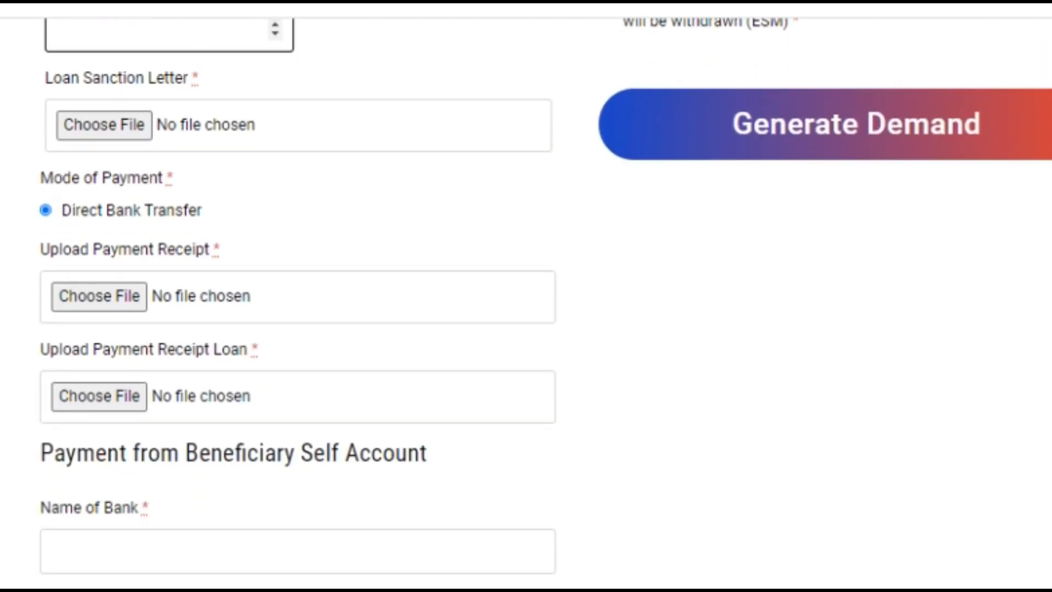
click(44, 251)
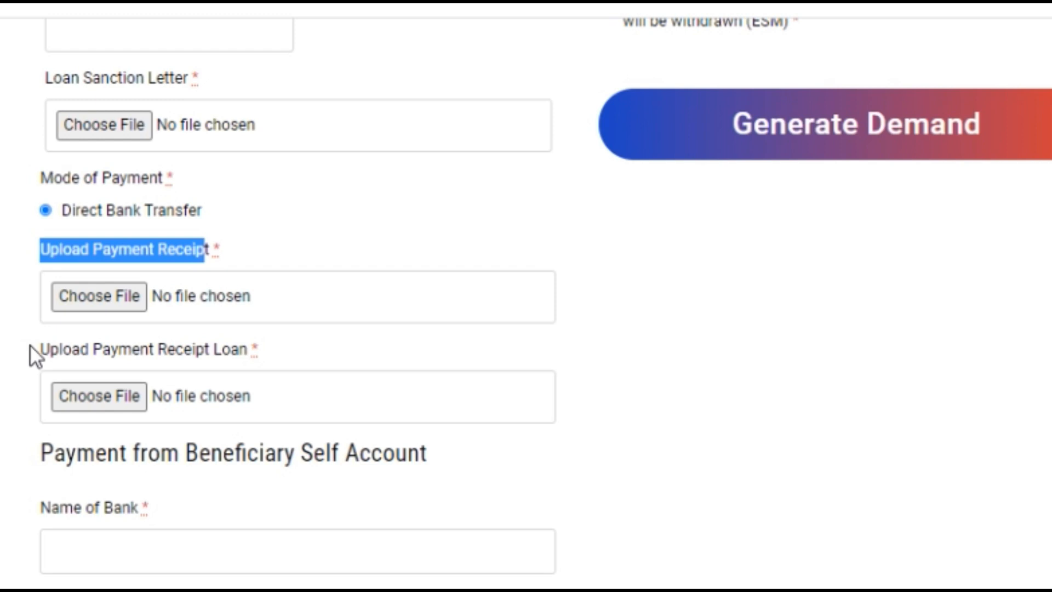
drag(30, 349, 80, 349)
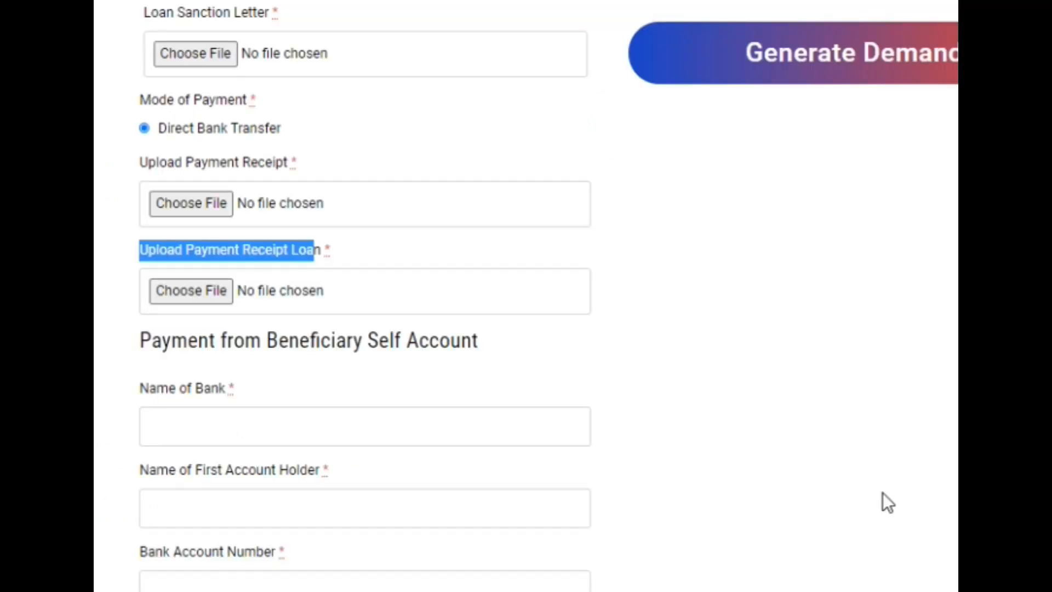
scroll(887, 502, down, 5)
scroll(365, 296, down, 1)
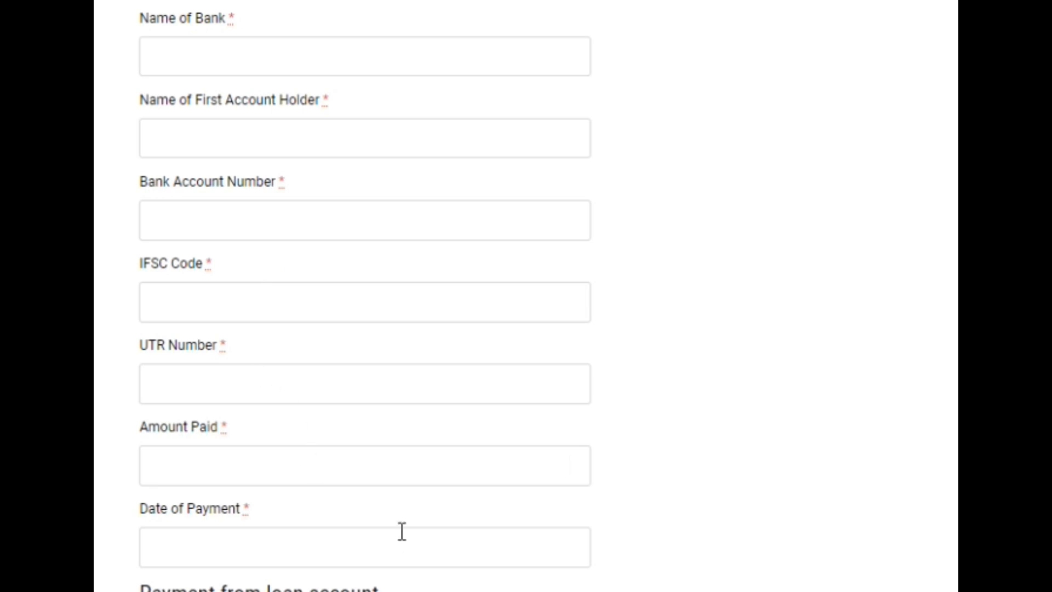
scroll(366, 296, down, 10)
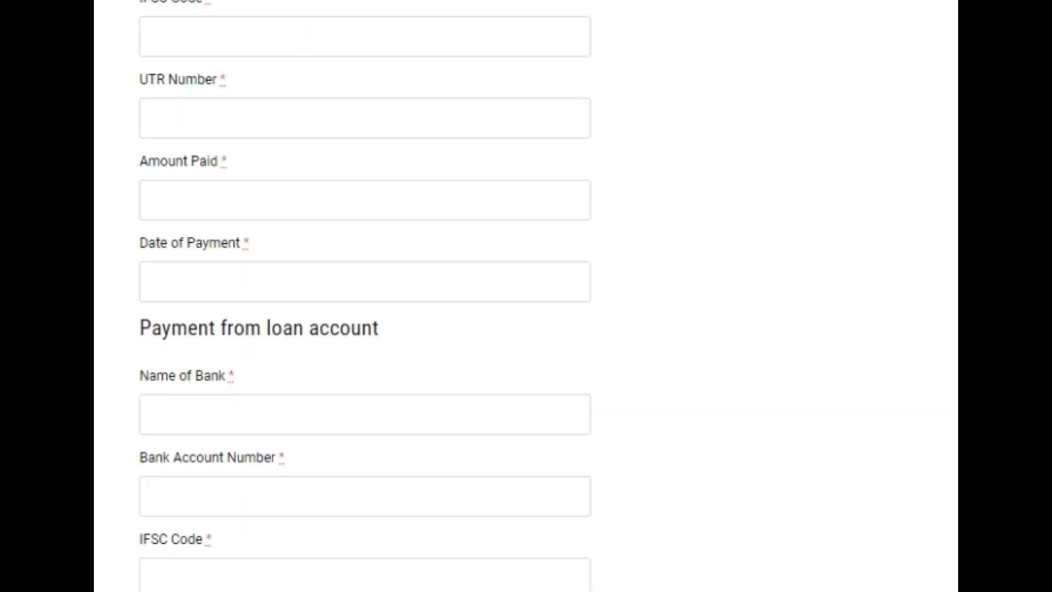
scroll(349, 296, down, 4)
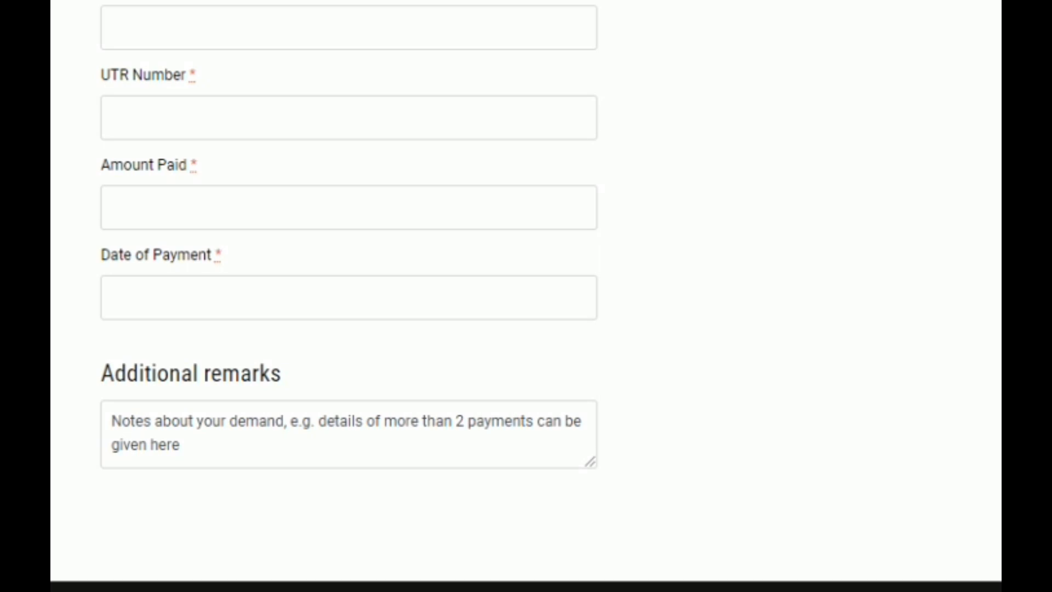
Read which original documents must be shown at the URC for the Local Supply Order, and accept the undertaking about incorrect details.
scroll(349, 296, up, 4)
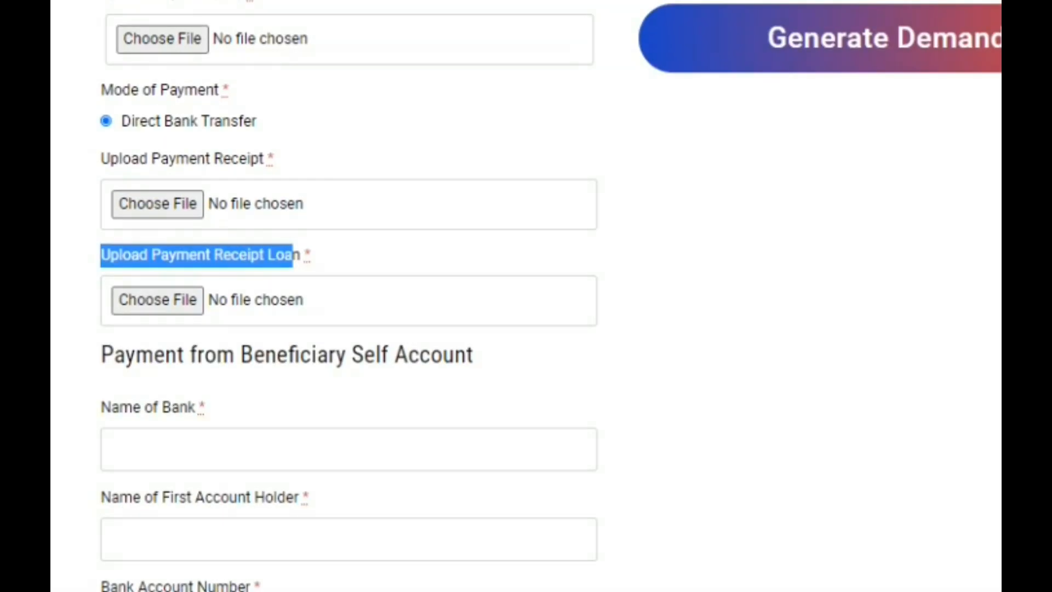
scroll(349, 296, up, 3)
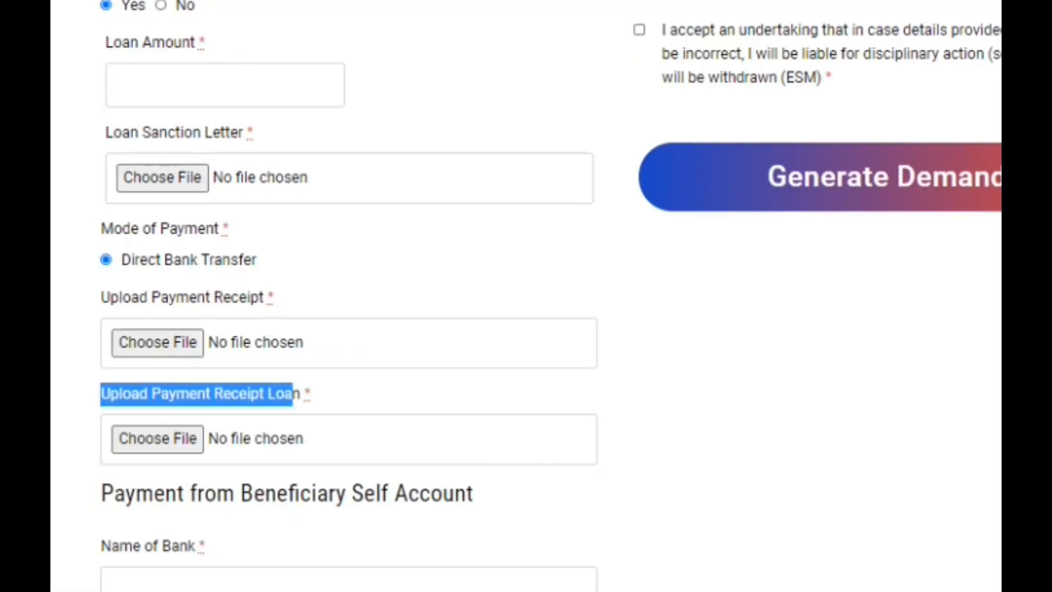
scroll(349, 296, up, 2)
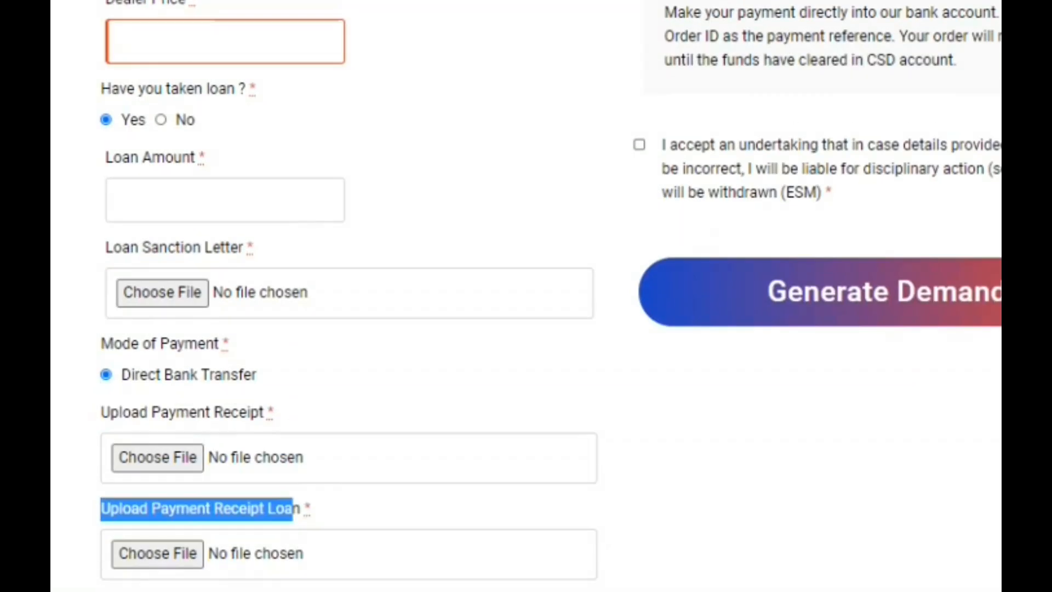
scroll(349, 296, up, 4)
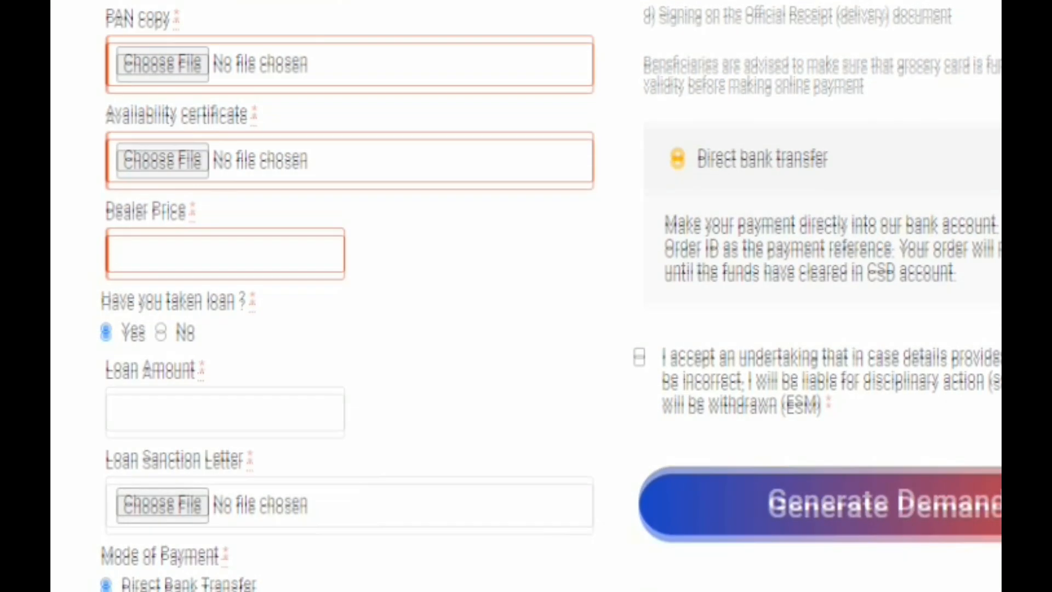
scroll(348, 296, up, 2)
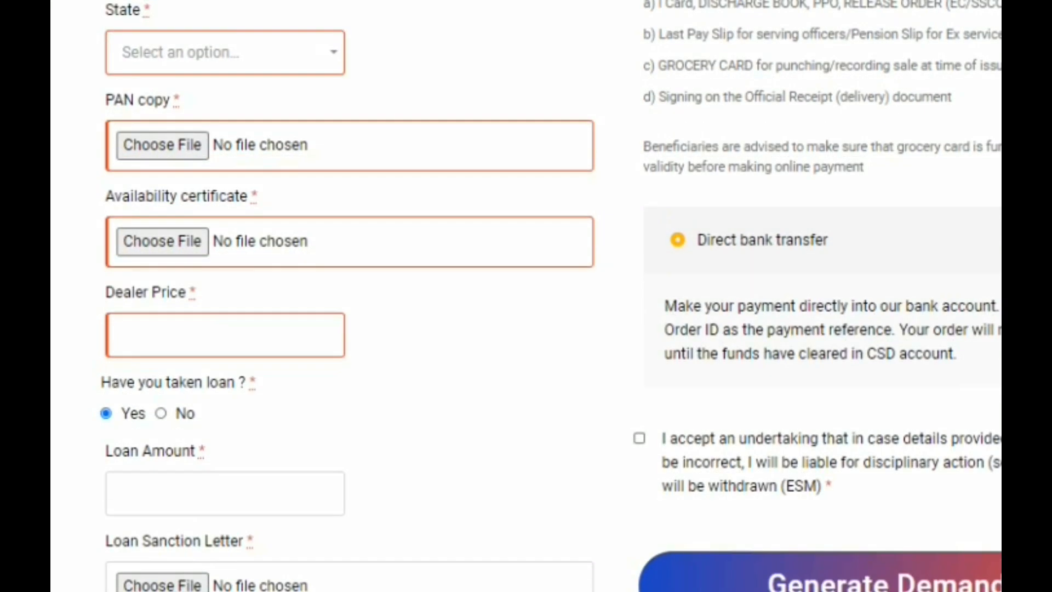
scroll(349, 296, up, 2)
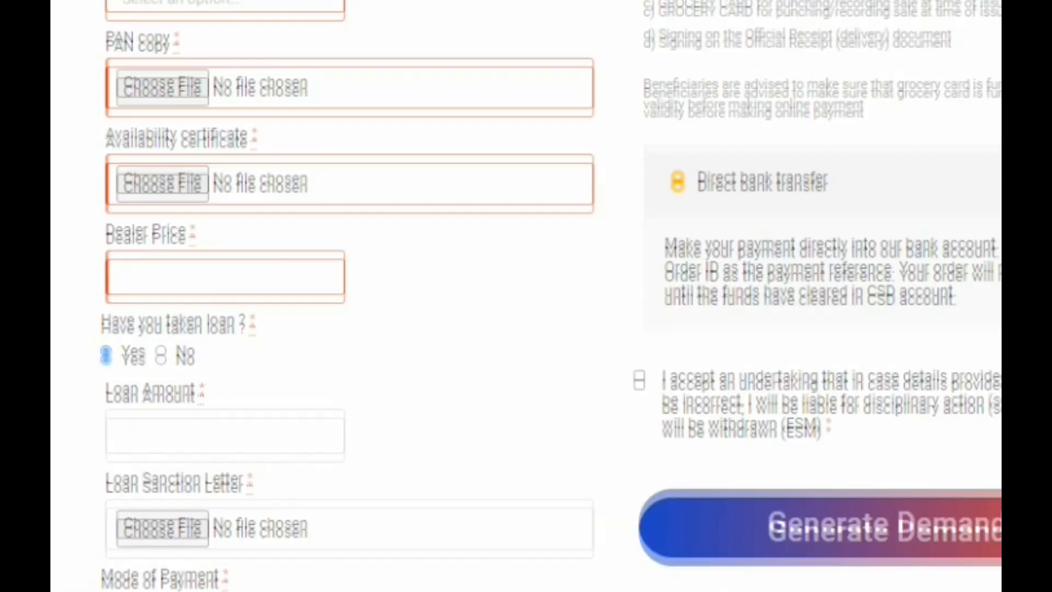
scroll(349, 296, up, 2)
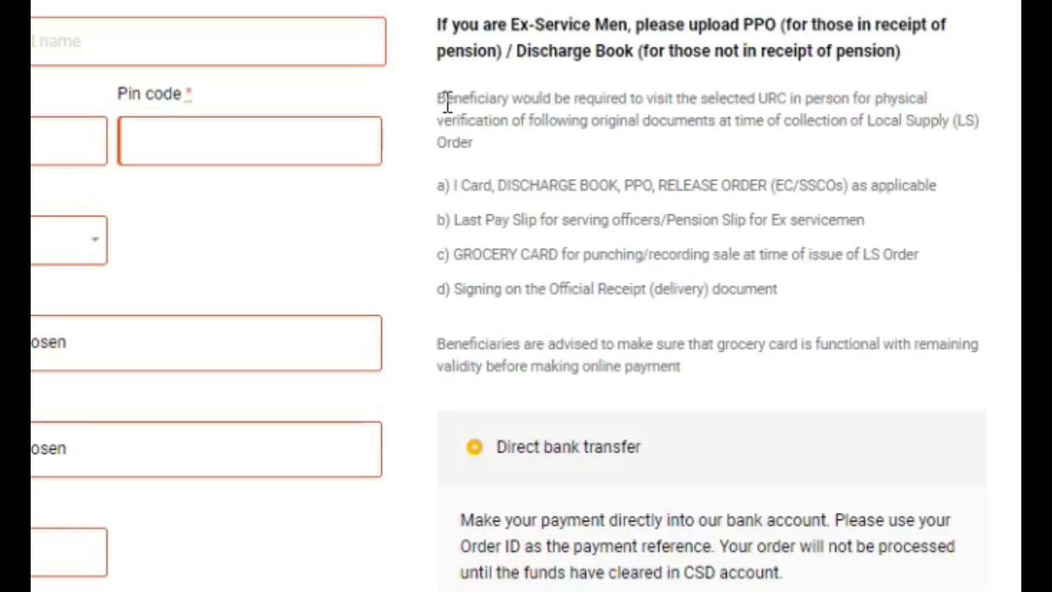
drag(437, 101, 988, 147)
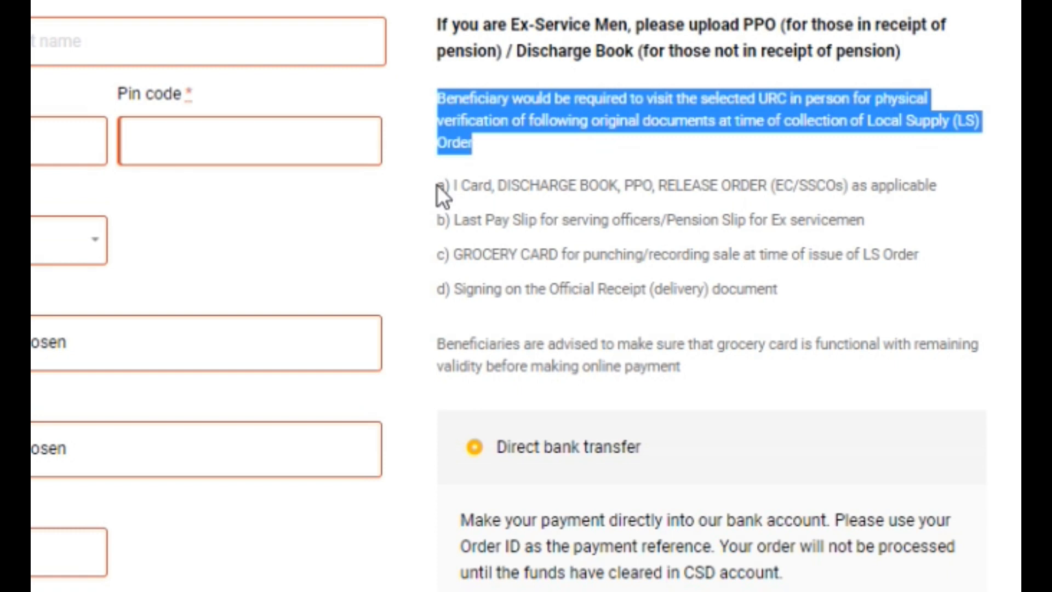
drag(438, 185, 958, 185)
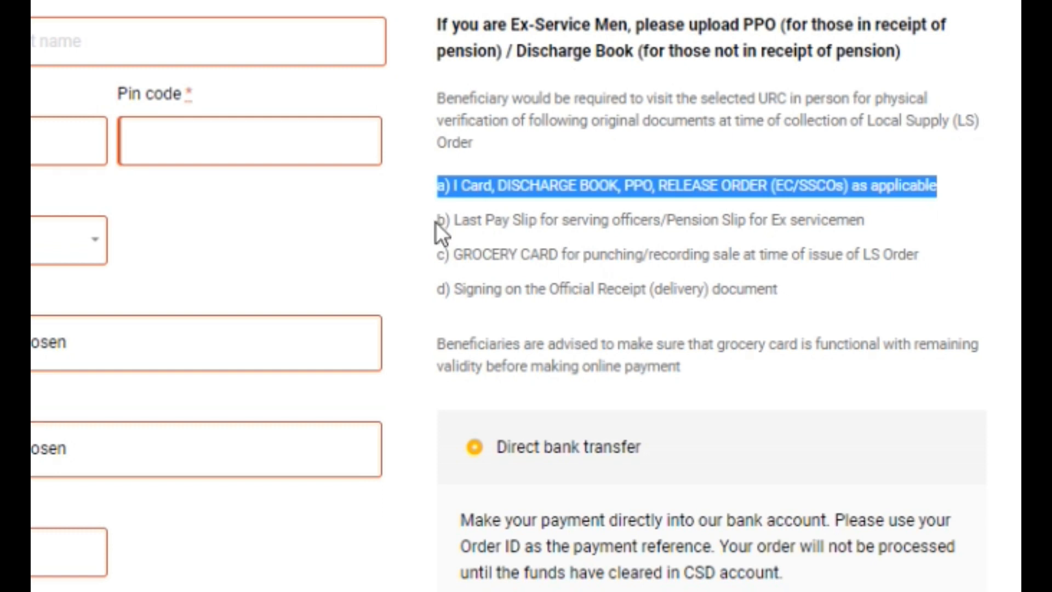
drag(436, 222, 869, 225)
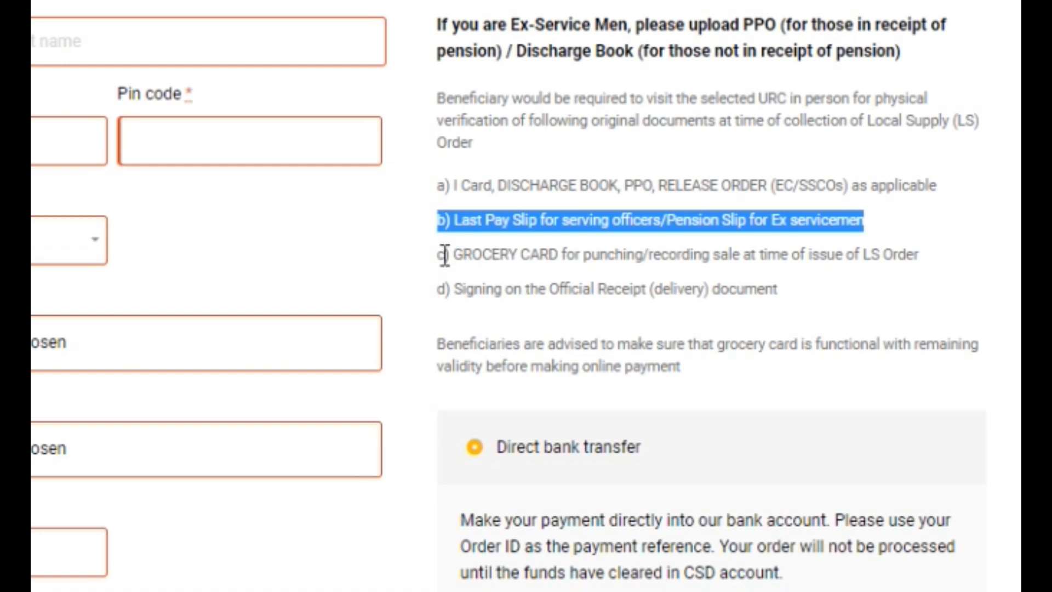
drag(443, 256, 1008, 277)
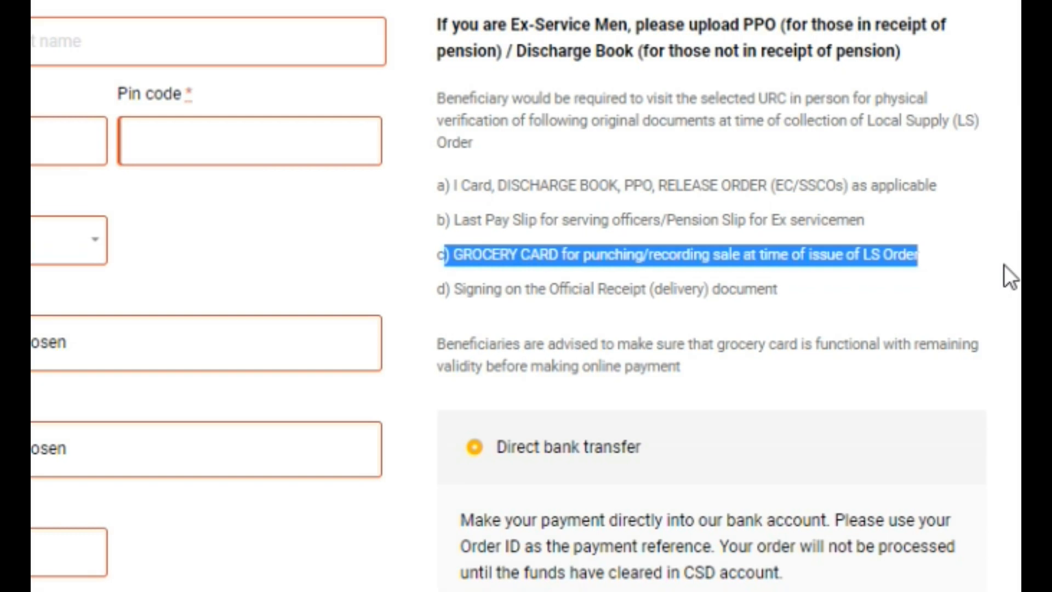
click(984, 289)
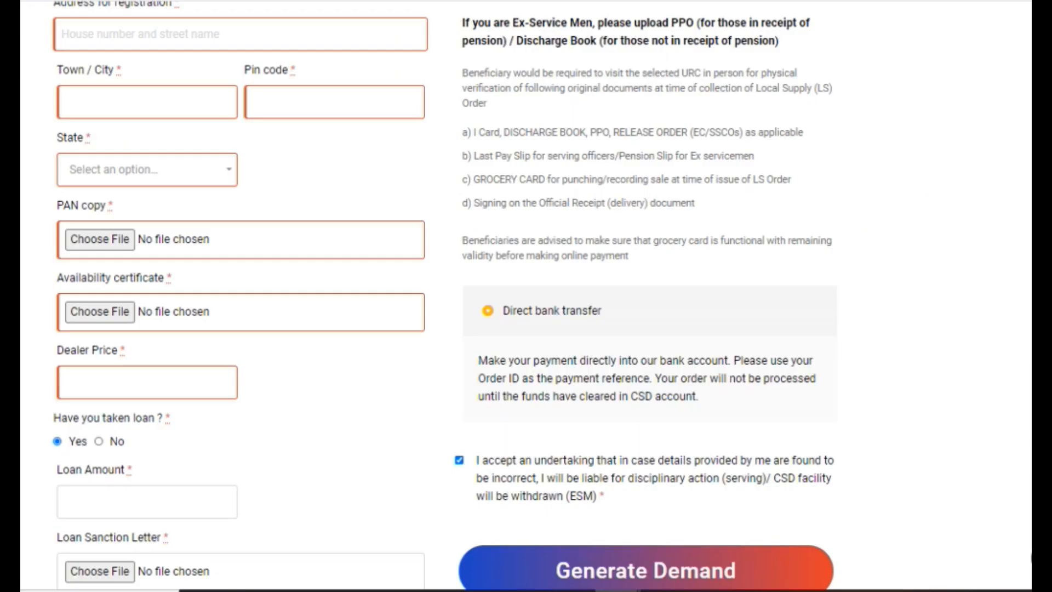
Generate the demand from the checkout form and confirm proceeding with the filled data and uploaded documents.
scroll(526, 296, down, 15)
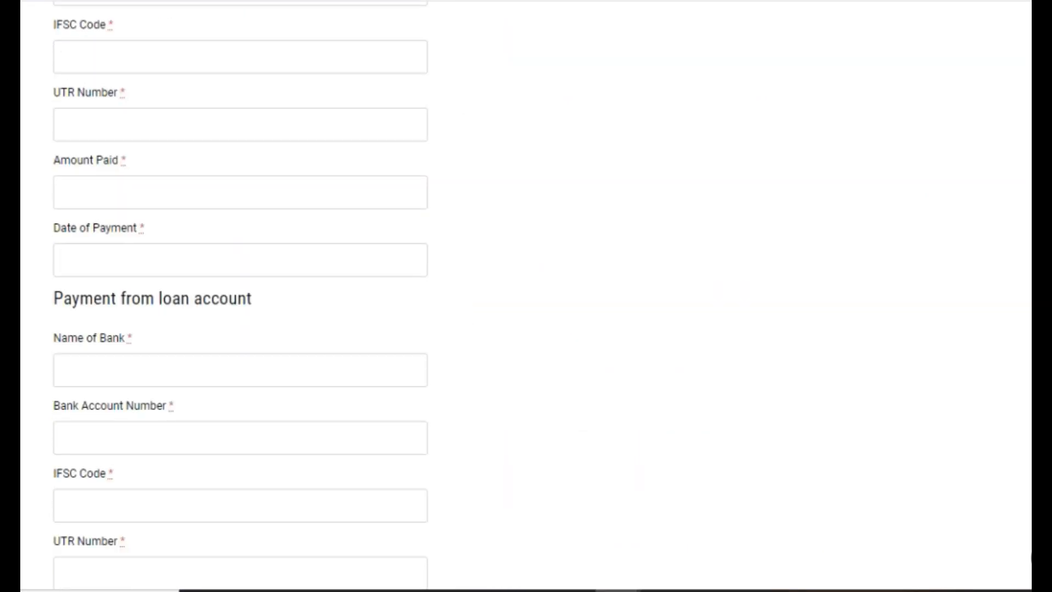
scroll(240, 296, up, 6)
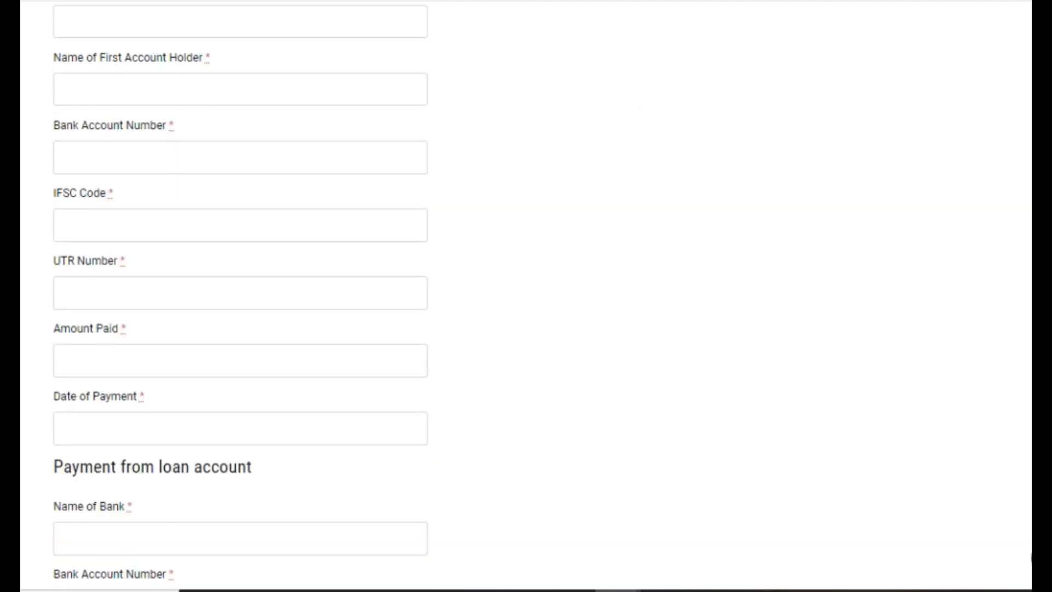
scroll(240, 295, up, 5)
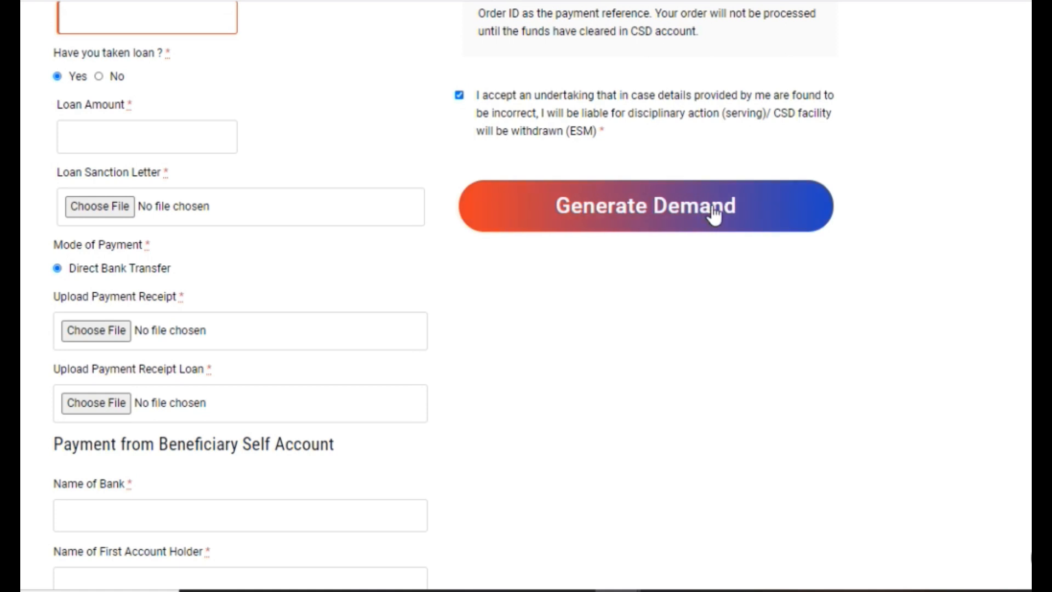
click(718, 213)
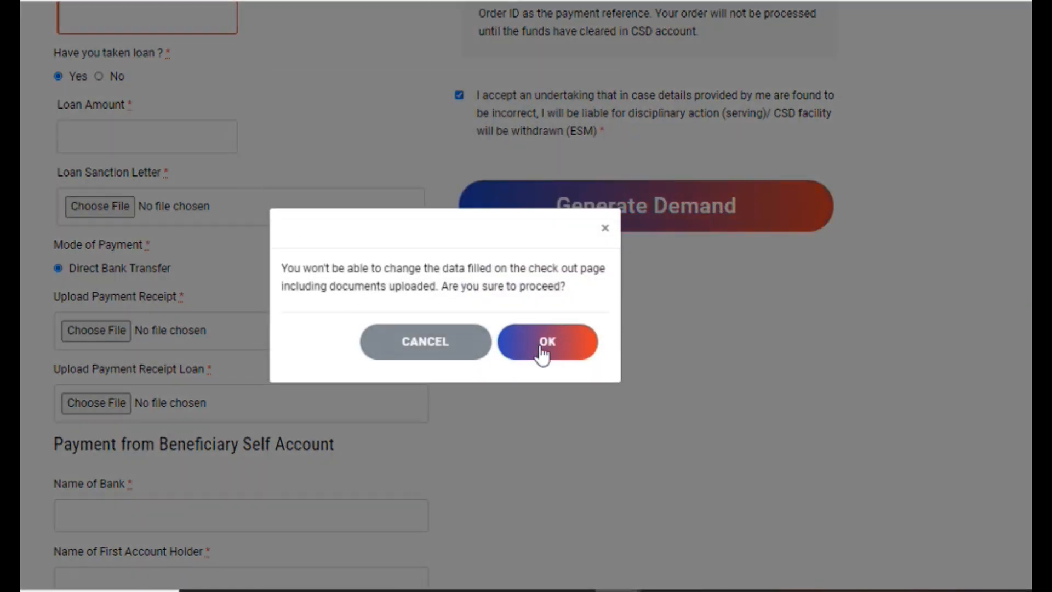
click(558, 340)
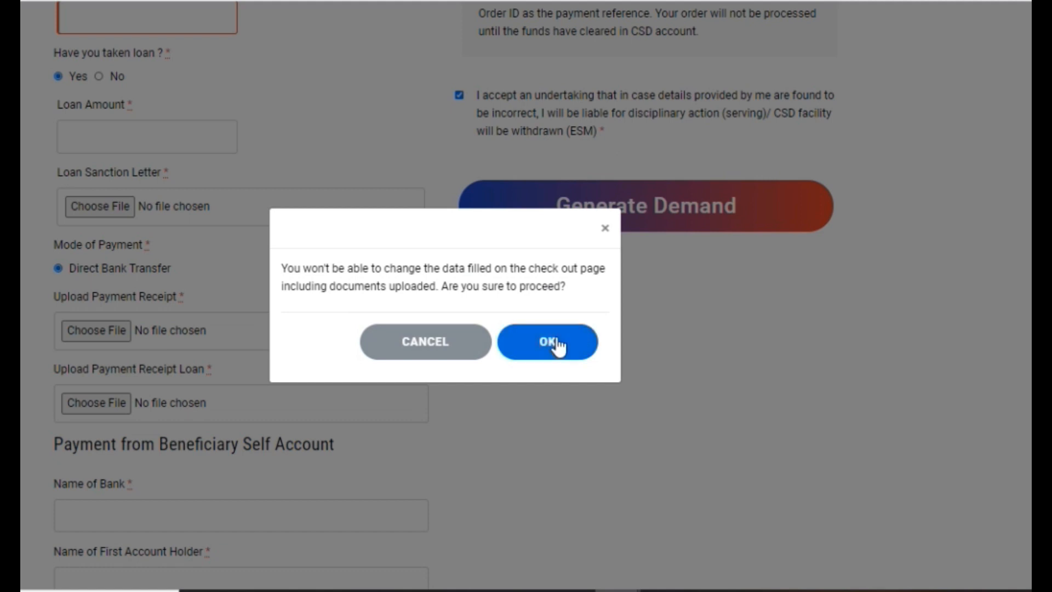